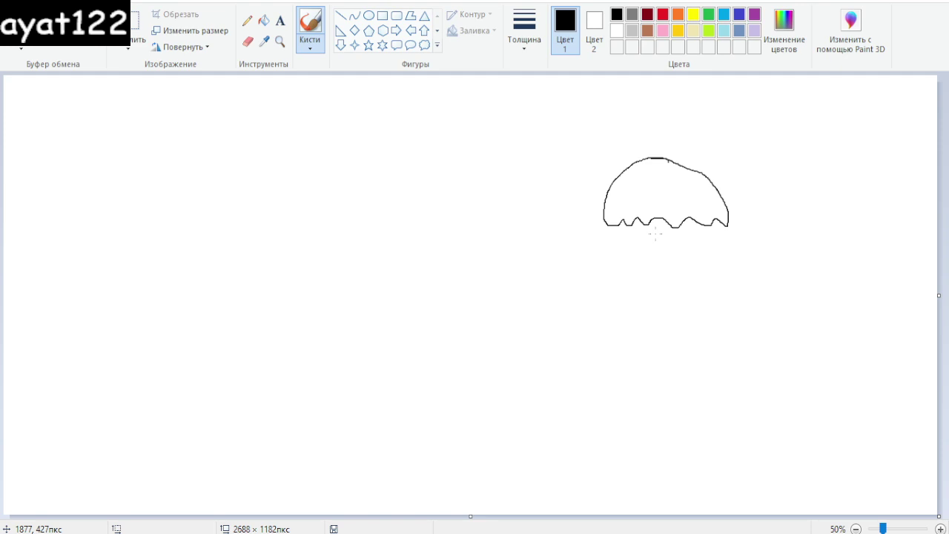
Draw a rounded face outline below the hair, and detail the hair with radiating strands and a second wavy fringe line.
{"action": "mouse_move", "coordinate": [608, 225]}
{"action": "left_mouse_down"}
{"action": "mouse_move", "coordinate": [620, 277]}
{"action": "mouse_move", "coordinate": [686, 296]}
{"action": "mouse_move", "coordinate": [713, 277]}
{"action": "mouse_move", "coordinate": [721, 232]}
{"action": "left_mouse_up"}
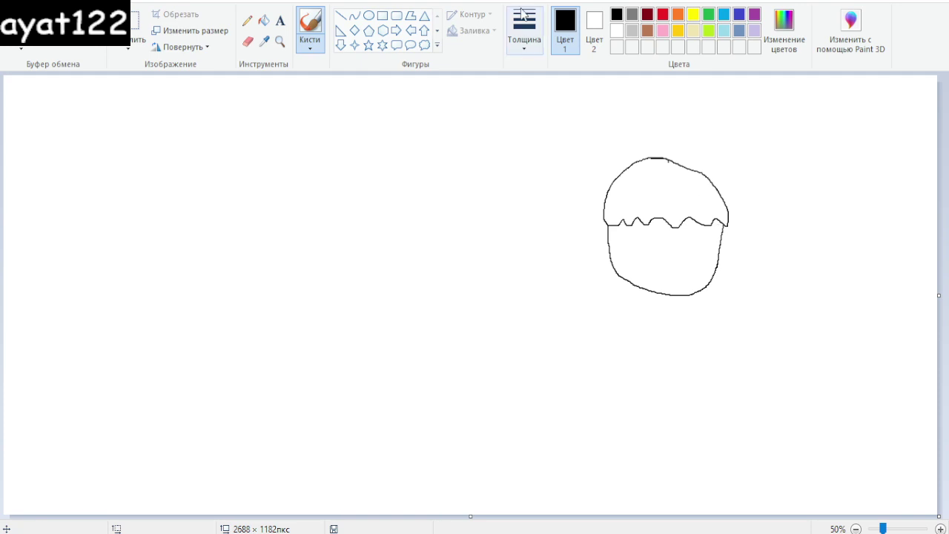
{"action": "mouse_move", "coordinate": [640, 171]}
{"action": "left_mouse_down"}
{"action": "mouse_move", "coordinate": [615, 204]}
{"action": "mouse_move", "coordinate": [642, 187]}
{"action": "mouse_move", "coordinate": [633, 203]}
{"action": "left_mouse_up"}
{"action": "left_click_drag", "start_coordinate": [660, 176], "coordinate": [651, 199]}
{"action": "left_click_drag", "start_coordinate": [668, 176], "coordinate": [668, 205]}
{"action": "left_click_drag", "start_coordinate": [674, 172], "coordinate": [684, 204]}
{"action": "left_click_drag", "start_coordinate": [679, 169], "coordinate": [697, 203]}
{"action": "left_click_drag", "start_coordinate": [689, 177], "coordinate": [713, 206]}
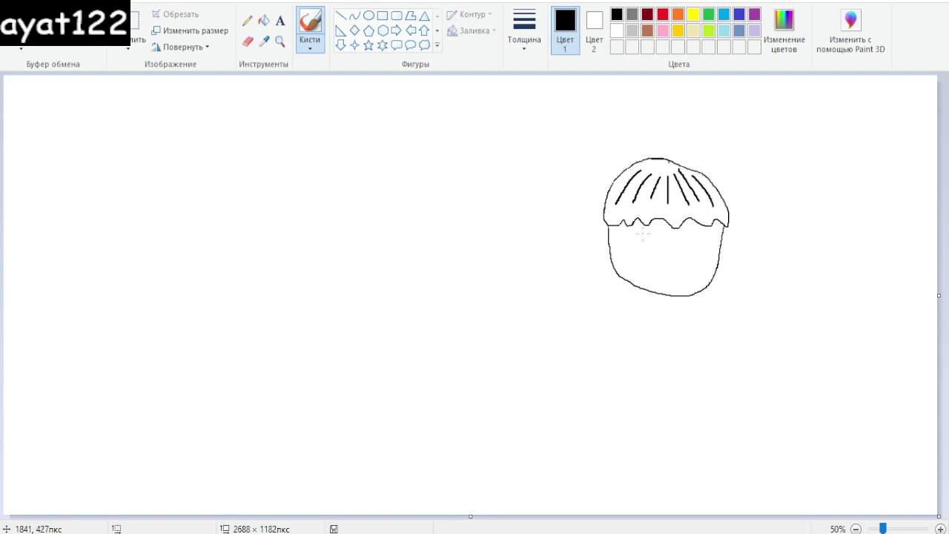
{"action": "mouse_move", "coordinate": [660, 163]}
{"action": "left_mouse_down"}
{"action": "mouse_move", "coordinate": [647, 170]}
{"action": "mouse_move", "coordinate": [674, 169]}
{"action": "mouse_move", "coordinate": [646, 169]}
{"action": "left_mouse_up"}
{"action": "mouse_move", "coordinate": [651, 159]}
{"action": "left_mouse_down"}
{"action": "mouse_move", "coordinate": [642, 170]}
{"action": "mouse_move", "coordinate": [650, 185]}
{"action": "mouse_move", "coordinate": [643, 201]}
{"action": "mouse_move", "coordinate": [674, 200]}
{"action": "left_mouse_up"}
{"action": "left_click_drag", "start_coordinate": [606, 219], "coordinate": [720, 217]}
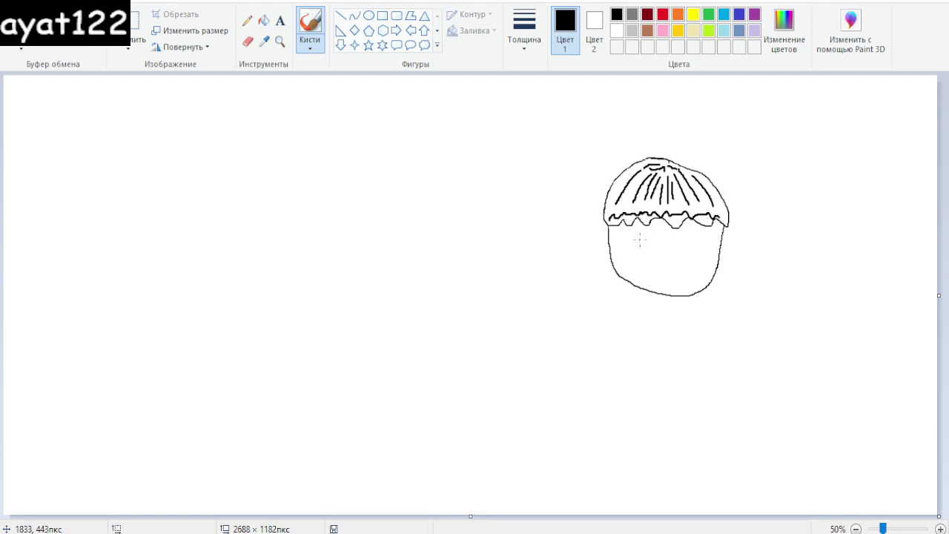
Draw almond-shaped eyes with pupils, an angular nose and a curved smile on the face.
{"action": "mouse_move", "coordinate": [625, 241]}
{"action": "left_mouse_down"}
{"action": "mouse_move", "coordinate": [660, 247]}
{"action": "mouse_move", "coordinate": [632, 255]}
{"action": "mouse_move", "coordinate": [625, 241]}
{"action": "mouse_move", "coordinate": [699, 240]}
{"action": "mouse_move", "coordinate": [703, 252]}
{"action": "mouse_move", "coordinate": [683, 259]}
{"action": "mouse_move", "coordinate": [652, 246]}
{"action": "mouse_move", "coordinate": [656, 260]}
{"action": "left_mouse_up"}
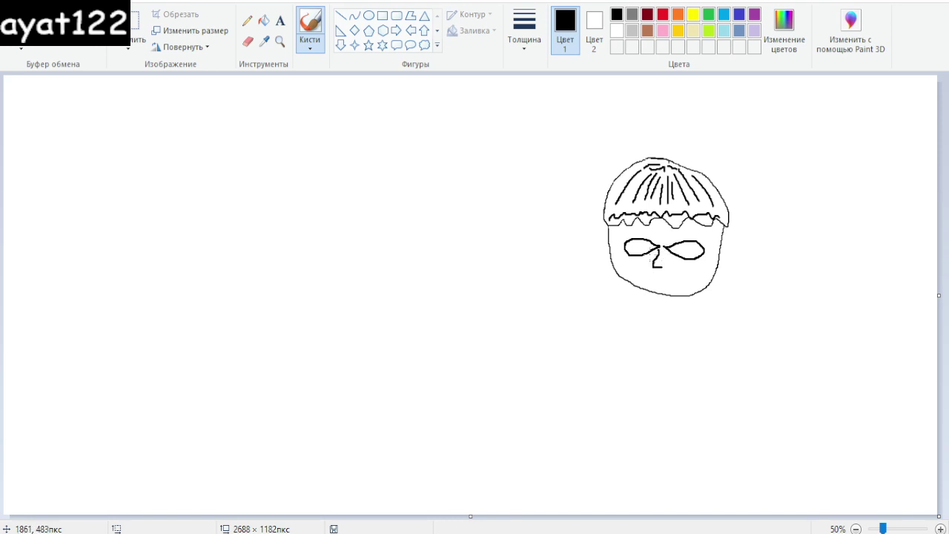
{"action": "mouse_move", "coordinate": [642, 237]}
{"action": "left_mouse_down"}
{"action": "mouse_move", "coordinate": [628, 243]}
{"action": "mouse_move", "coordinate": [686, 257]}
{"action": "mouse_move", "coordinate": [690, 235]}
{"action": "left_mouse_up"}
{"action": "mouse_move", "coordinate": [634, 244]}
{"action": "left_mouse_down"}
{"action": "mouse_move", "coordinate": [638, 254]}
{"action": "mouse_move", "coordinate": [681, 248]}
{"action": "left_mouse_up"}
{"action": "key", "text": "ctrl+z"}
{"action": "mouse_move", "coordinate": [686, 256]}
{"action": "left_mouse_down"}
{"action": "mouse_move", "coordinate": [650, 279]}
{"action": "mouse_move", "coordinate": [687, 274]}
{"action": "mouse_move", "coordinate": [660, 281]}
{"action": "mouse_move", "coordinate": [694, 267]}
{"action": "left_mouse_up"}
{"action": "key", "text": "ctrl+z"}
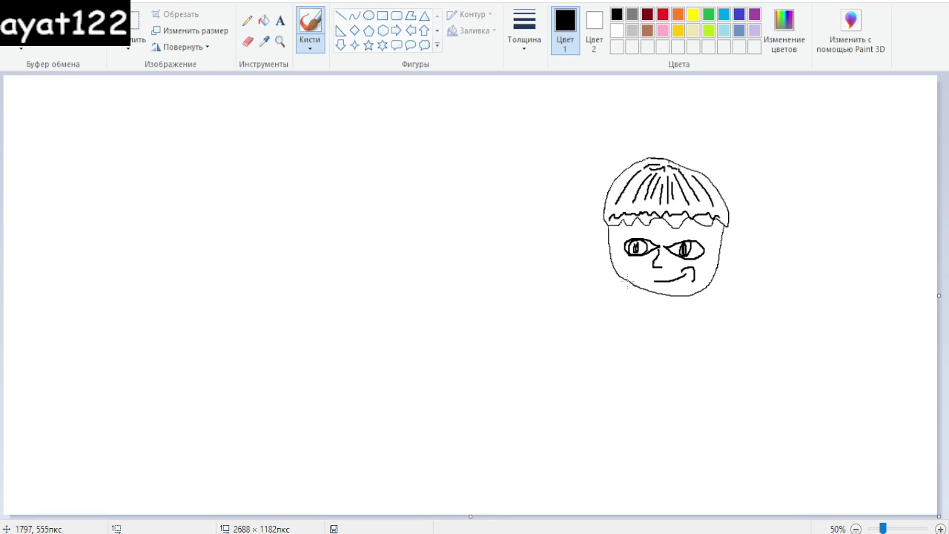
Draw the figure's neck, shoulders and two long sleeved arms hanging down, each ending in a hand with fingers.
{"action": "mouse_move", "coordinate": [631, 282]}
{"action": "left_mouse_down"}
{"action": "mouse_move", "coordinate": [643, 316]}
{"action": "mouse_move", "coordinate": [688, 319]}
{"action": "mouse_move", "coordinate": [624, 324]}
{"action": "mouse_move", "coordinate": [609, 346]}
{"action": "mouse_move", "coordinate": [600, 445]}
{"action": "mouse_move", "coordinate": [619, 460]}
{"action": "left_mouse_up"}
{"action": "key", "text": "ctrl+z"}
{"action": "key", "text": "ctrl+z"}
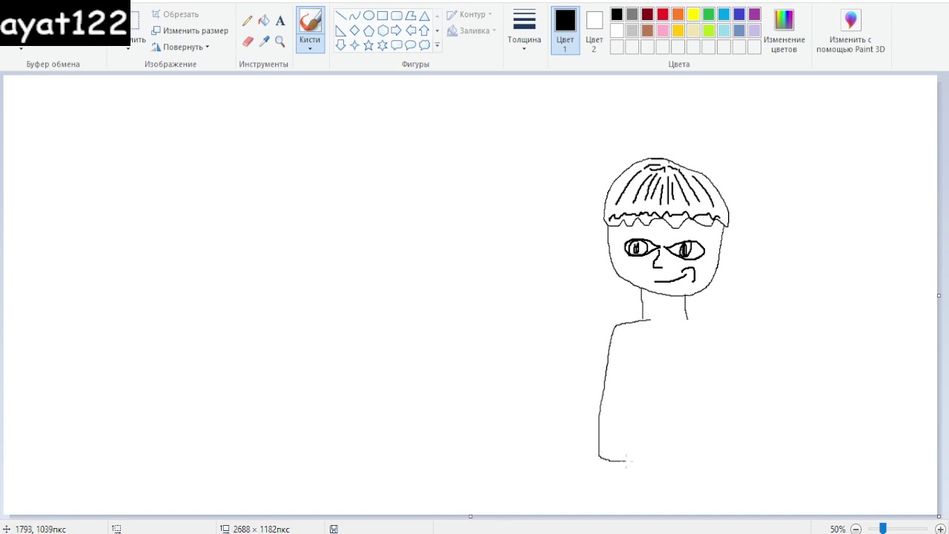
{"action": "mouse_move", "coordinate": [686, 318]}
{"action": "left_mouse_down"}
{"action": "mouse_move", "coordinate": [727, 320]}
{"action": "mouse_move", "coordinate": [742, 464]}
{"action": "mouse_move", "coordinate": [706, 466]}
{"action": "mouse_move", "coordinate": [697, 358]}
{"action": "left_mouse_up"}
{"action": "left_click_drag", "start_coordinate": [626, 458], "coordinate": [628, 357]}
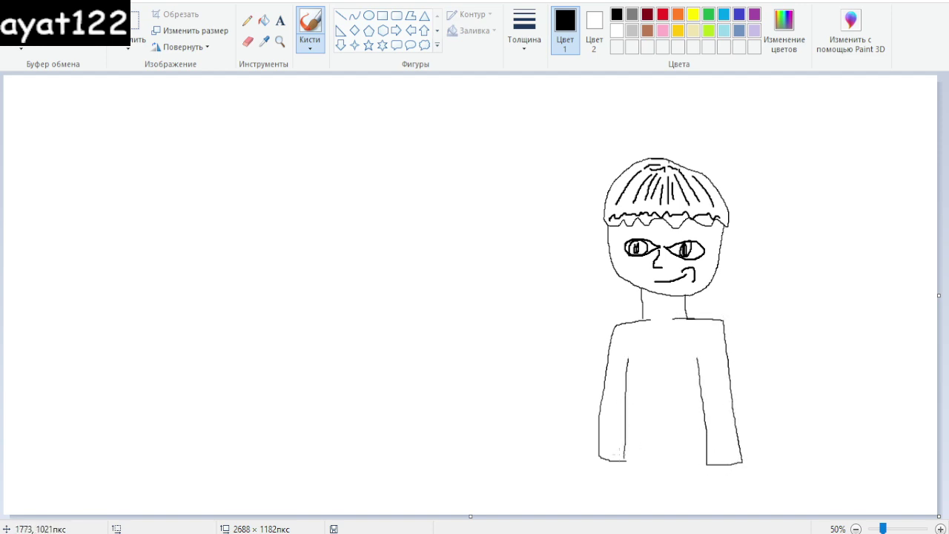
{"action": "mouse_move", "coordinate": [601, 460]}
{"action": "left_mouse_down"}
{"action": "mouse_move", "coordinate": [597, 487]}
{"action": "mouse_move", "coordinate": [606, 473]}
{"action": "mouse_move", "coordinate": [601, 491]}
{"action": "mouse_move", "coordinate": [608, 485]}
{"action": "mouse_move", "coordinate": [613, 501]}
{"action": "mouse_move", "coordinate": [621, 482]}
{"action": "mouse_move", "coordinate": [627, 496]}
{"action": "mouse_move", "coordinate": [627, 473]}
{"action": "mouse_move", "coordinate": [632, 489]}
{"action": "mouse_move", "coordinate": [623, 457]}
{"action": "left_mouse_up"}
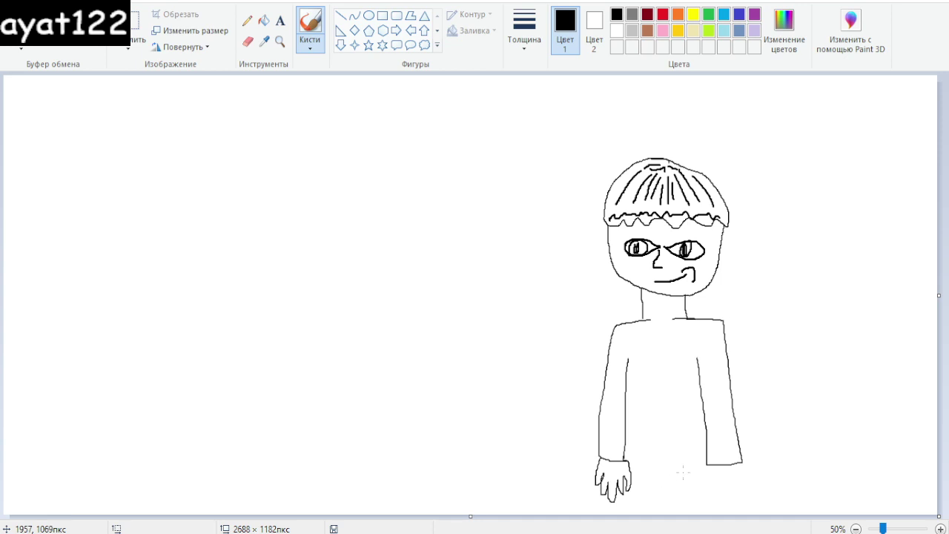
{"action": "mouse_move", "coordinate": [714, 486]}
{"action": "left_mouse_down"}
{"action": "mouse_move", "coordinate": [728, 510]}
{"action": "mouse_move", "coordinate": [738, 492]}
{"action": "mouse_move", "coordinate": [730, 508]}
{"action": "mouse_move", "coordinate": [739, 504]}
{"action": "mouse_move", "coordinate": [741, 488]}
{"action": "mouse_move", "coordinate": [745, 502]}
{"action": "mouse_move", "coordinate": [742, 464]}
{"action": "left_mouse_up"}
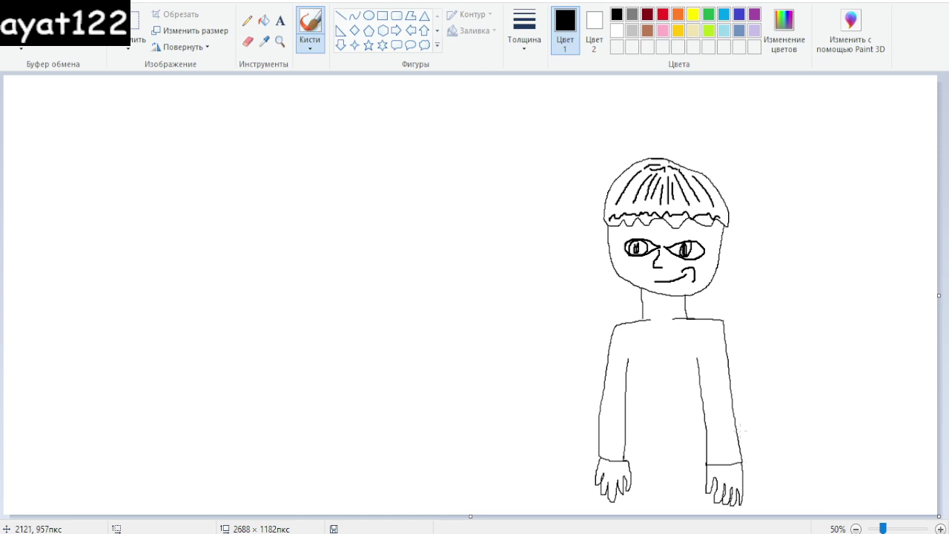
Draw the jacket's hem, two front opening edges and collar between the figure's arms.
{"action": "mouse_move", "coordinate": [627, 461]}
{"action": "left_mouse_down"}
{"action": "mouse_move", "coordinate": [636, 470]}
{"action": "mouse_move", "coordinate": [713, 463]}
{"action": "left_mouse_up"}
{"action": "left_click_drag", "start_coordinate": [650, 321], "coordinate": [655, 464]}
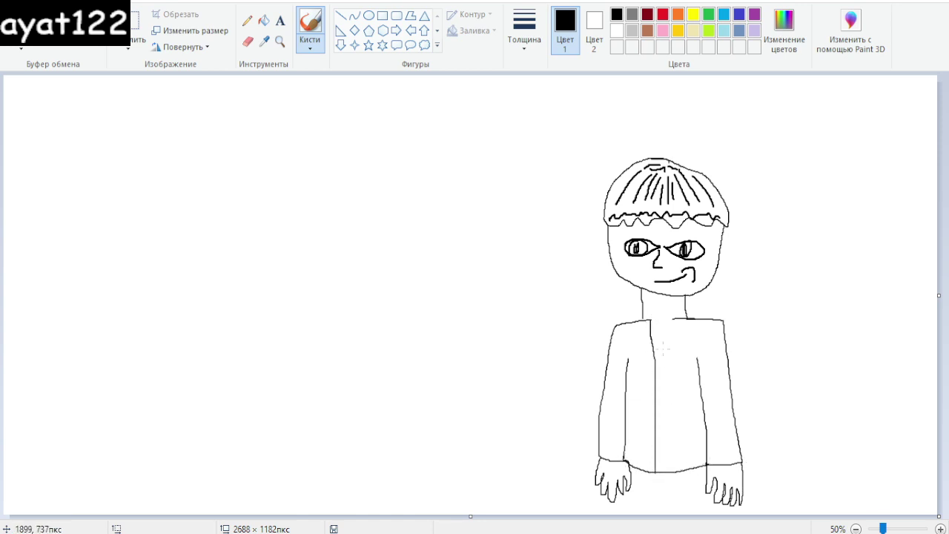
{"action": "left_click_drag", "start_coordinate": [673, 318], "coordinate": [681, 473]}
{"action": "mouse_move", "coordinate": [634, 323]}
{"action": "left_mouse_down"}
{"action": "mouse_move", "coordinate": [651, 340]}
{"action": "mouse_move", "coordinate": [696, 321]}
{"action": "left_mouse_up"}
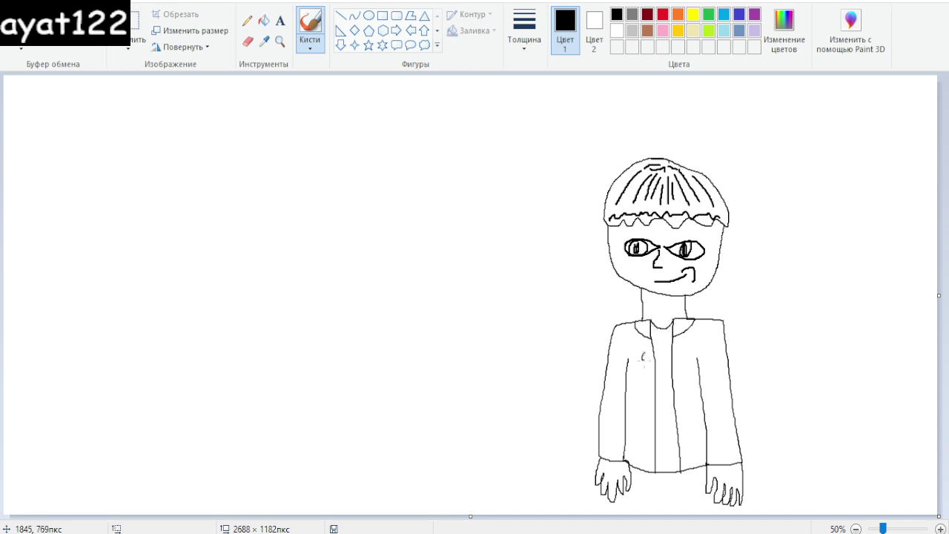
Add a column of button outlines and a column of X marks along the jacket's front edges, and start the trouser legs below.
{"action": "mouse_move", "coordinate": [644, 360]}
{"action": "left_mouse_down"}
{"action": "mouse_move", "coordinate": [648, 423]}
{"action": "mouse_move", "coordinate": [656, 423]}
{"action": "mouse_move", "coordinate": [647, 455]}
{"action": "left_mouse_up"}
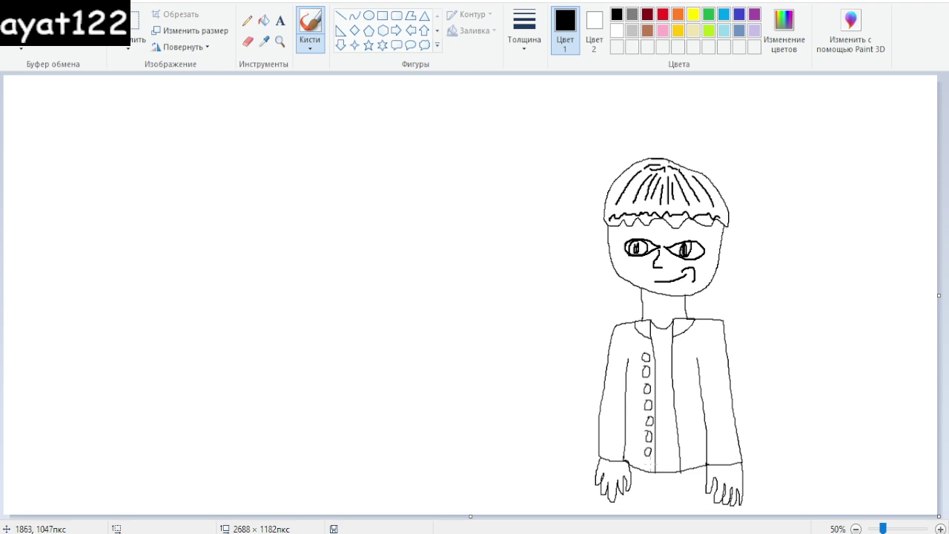
{"action": "left_click_drag", "start_coordinate": [673, 349], "coordinate": [673, 357]}
{"action": "left_click_drag", "start_coordinate": [677, 402], "coordinate": [684, 411]}
{"action": "mouse_move", "coordinate": [683, 403]}
{"action": "left_mouse_down"}
{"action": "mouse_move", "coordinate": [675, 414]}
{"action": "mouse_move", "coordinate": [687, 428]}
{"action": "left_mouse_up"}
{"action": "left_click_drag", "start_coordinate": [686, 418], "coordinate": [678, 425]}
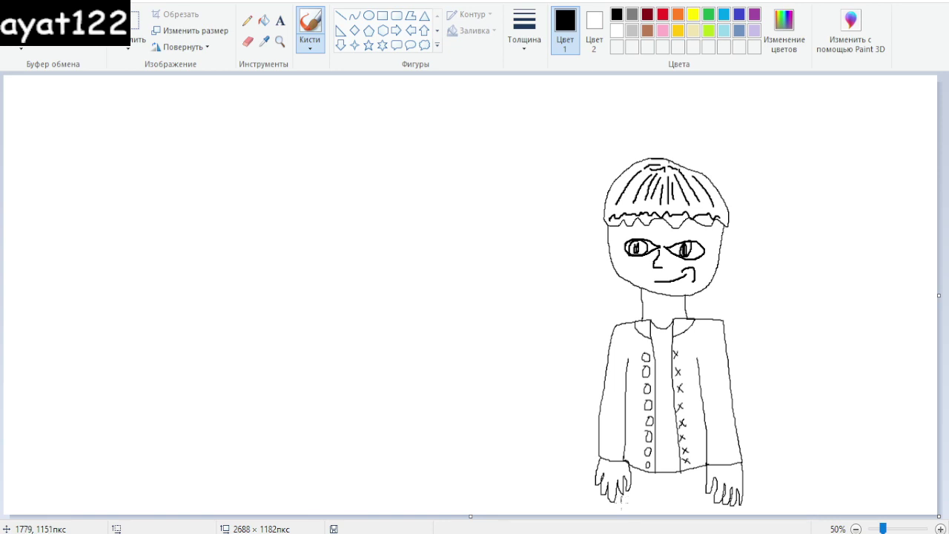
{"action": "mouse_move", "coordinate": [712, 491]}
{"action": "left_mouse_down"}
{"action": "mouse_move", "coordinate": [713, 516]}
{"action": "mouse_move", "coordinate": [665, 524]}
{"action": "left_mouse_up"}
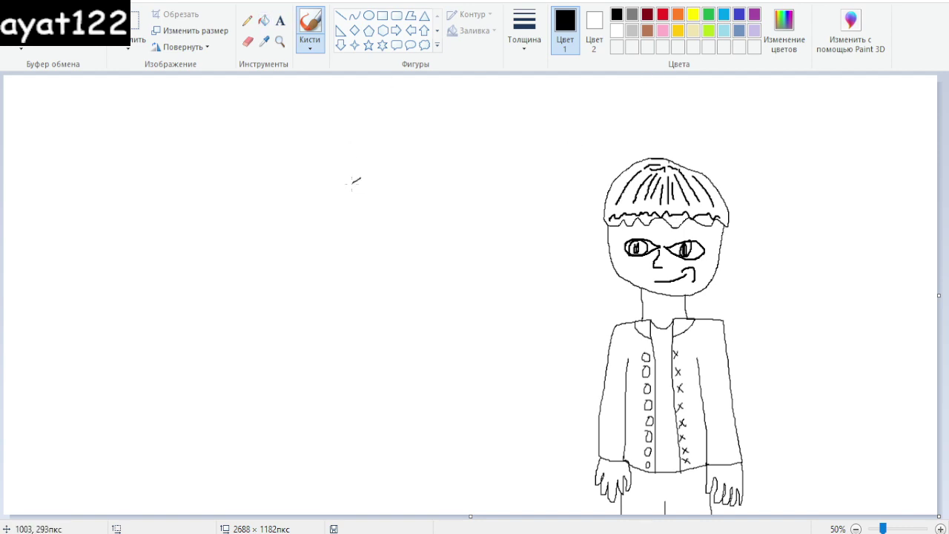
Draw a second figure's head to the left with tufted hair, rectangular glasses, nose and smile, and add the neck.
{"action": "mouse_move", "coordinate": [352, 183]}
{"action": "left_mouse_down"}
{"action": "mouse_move", "coordinate": [305, 227]}
{"action": "mouse_move", "coordinate": [335, 225]}
{"action": "mouse_move", "coordinate": [363, 238]}
{"action": "mouse_move", "coordinate": [425, 229]}
{"action": "mouse_move", "coordinate": [414, 202]}
{"action": "mouse_move", "coordinate": [375, 176]}
{"action": "left_mouse_up"}
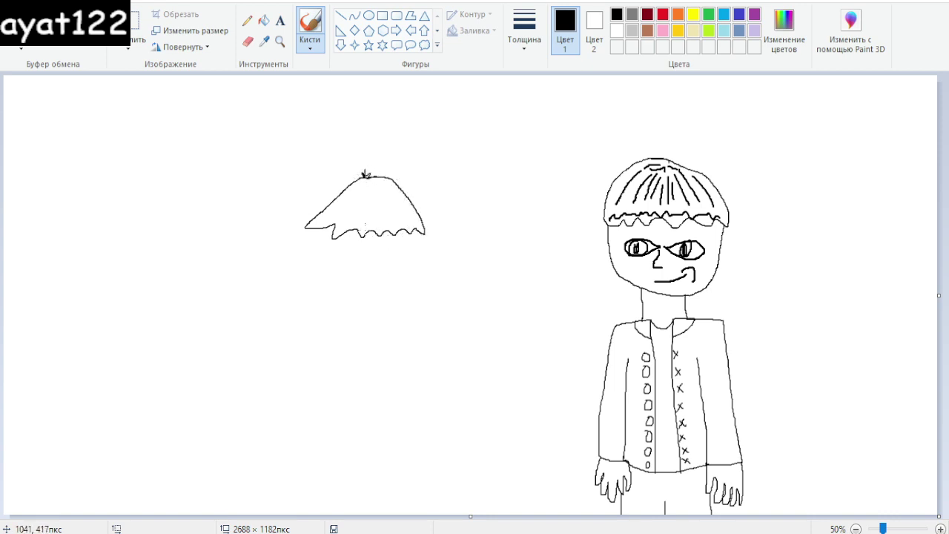
{"action": "mouse_move", "coordinate": [319, 230]}
{"action": "left_mouse_down"}
{"action": "mouse_move", "coordinate": [337, 279]}
{"action": "mouse_move", "coordinate": [365, 290]}
{"action": "mouse_move", "coordinate": [428, 270]}
{"action": "mouse_move", "coordinate": [420, 231]}
{"action": "left_mouse_up"}
{"action": "key", "text": "ctrl+z"}
{"action": "mouse_move", "coordinate": [317, 228]}
{"action": "left_mouse_down"}
{"action": "mouse_move", "coordinate": [332, 281]}
{"action": "mouse_move", "coordinate": [416, 274]}
{"action": "mouse_move", "coordinate": [426, 234]}
{"action": "mouse_move", "coordinate": [340, 246]}
{"action": "mouse_move", "coordinate": [358, 255]}
{"action": "mouse_move", "coordinate": [367, 244]}
{"action": "mouse_move", "coordinate": [357, 247]}
{"action": "mouse_move", "coordinate": [390, 242]}
{"action": "mouse_move", "coordinate": [390, 254]}
{"action": "mouse_move", "coordinate": [413, 241]}
{"action": "mouse_move", "coordinate": [385, 242]}
{"action": "mouse_move", "coordinate": [432, 248]}
{"action": "mouse_move", "coordinate": [390, 240]}
{"action": "mouse_move", "coordinate": [396, 259]}
{"action": "mouse_move", "coordinate": [398, 243]}
{"action": "mouse_move", "coordinate": [353, 244]}
{"action": "mouse_move", "coordinate": [385, 282]}
{"action": "mouse_move", "coordinate": [344, 264]}
{"action": "left_mouse_up"}
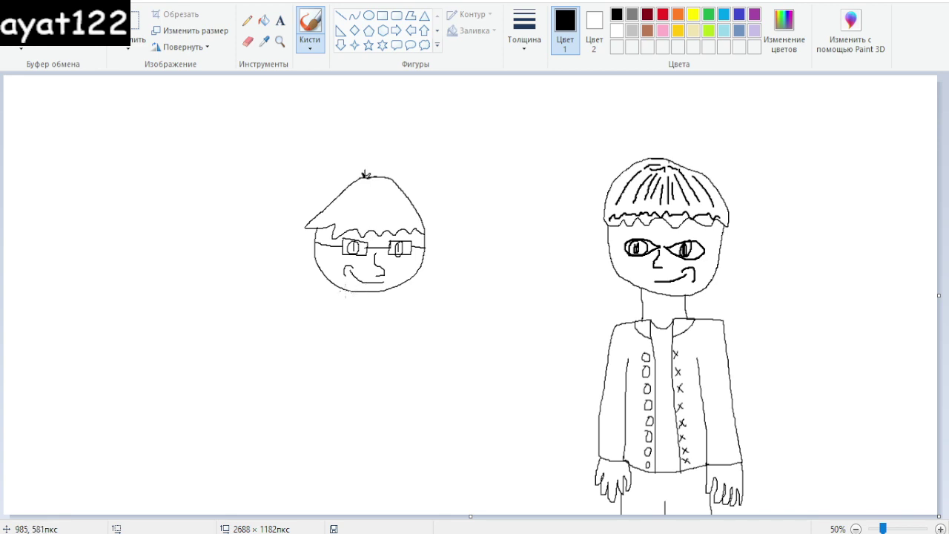
{"action": "left_click_drag", "start_coordinate": [343, 289], "coordinate": [343, 322]}
{"action": "mouse_move", "coordinate": [387, 289]}
{"action": "left_mouse_down"}
{"action": "mouse_move", "coordinate": [388, 320]}
{"action": "mouse_move", "coordinate": [326, 325]}
{"action": "mouse_move", "coordinate": [301, 381]}
{"action": "left_mouse_up"}
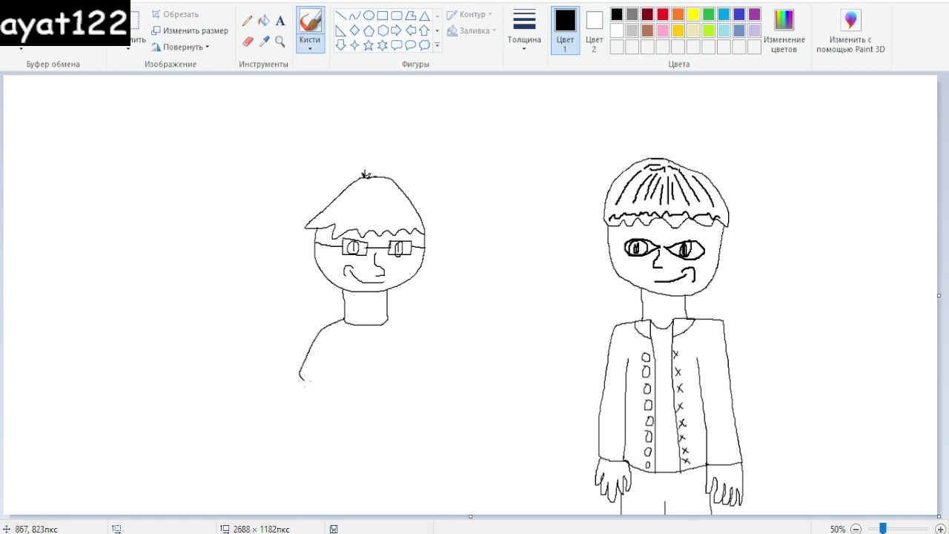
{"action": "mouse_move", "coordinate": [393, 321]}
{"action": "left_mouse_down"}
{"action": "mouse_move", "coordinate": [428, 371]}
{"action": "mouse_move", "coordinate": [401, 403]}
{"action": "left_mouse_up"}
{"action": "mouse_move", "coordinate": [301, 379]}
{"action": "left_mouse_down"}
{"action": "mouse_move", "coordinate": [329, 396]}
{"action": "mouse_move", "coordinate": [348, 458]}
{"action": "mouse_move", "coordinate": [374, 472]}
{"action": "mouse_move", "coordinate": [382, 406]}
{"action": "left_mouse_up"}
{"action": "key", "text": "ctrl+z"}
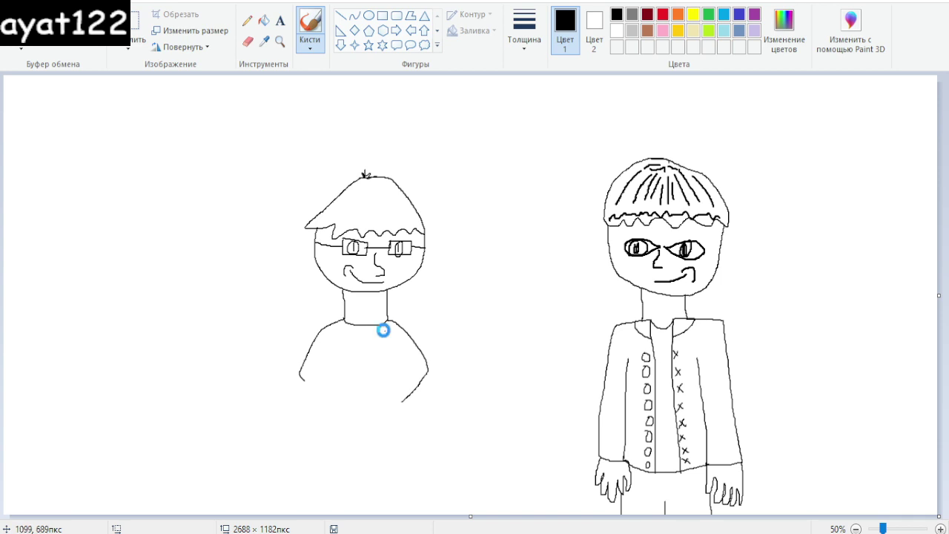
{"action": "key", "text": "ctrl+z"}
{"action": "key", "text": "ctrl+z"}
Draw a short-sleeved T-shirt with rounded shoulders and a straight body below the second figure's neck.
{"action": "mouse_move", "coordinate": [343, 324]}
{"action": "left_mouse_down"}
{"action": "mouse_move", "coordinate": [306, 330]}
{"action": "mouse_move", "coordinate": [294, 392]}
{"action": "mouse_move", "coordinate": [319, 408]}
{"action": "left_mouse_up"}
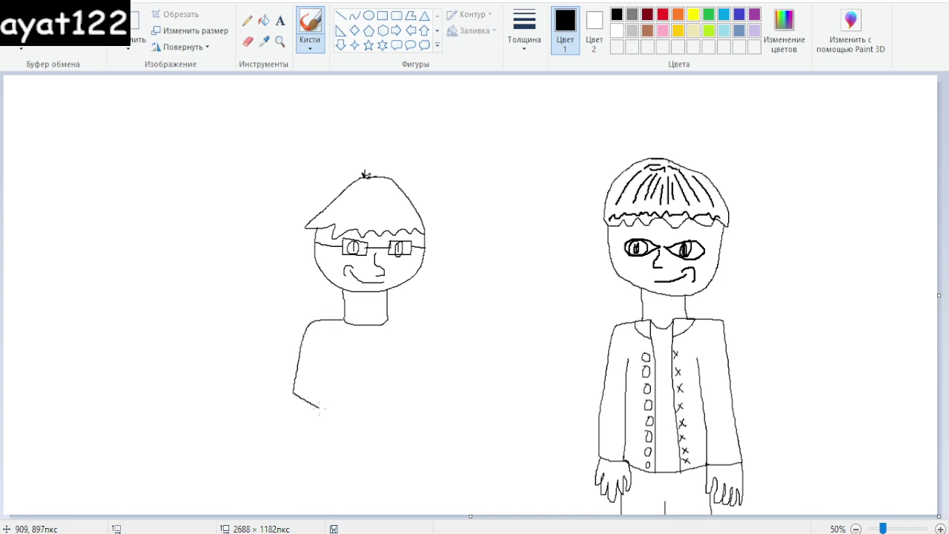
{"action": "mouse_move", "coordinate": [387, 324]}
{"action": "left_mouse_down"}
{"action": "mouse_move", "coordinate": [398, 324]}
{"action": "mouse_move", "coordinate": [426, 386]}
{"action": "mouse_move", "coordinate": [398, 412]}
{"action": "mouse_move", "coordinate": [394, 357]}
{"action": "left_mouse_up"}
{"action": "left_click_drag", "start_coordinate": [316, 407], "coordinate": [321, 352]}
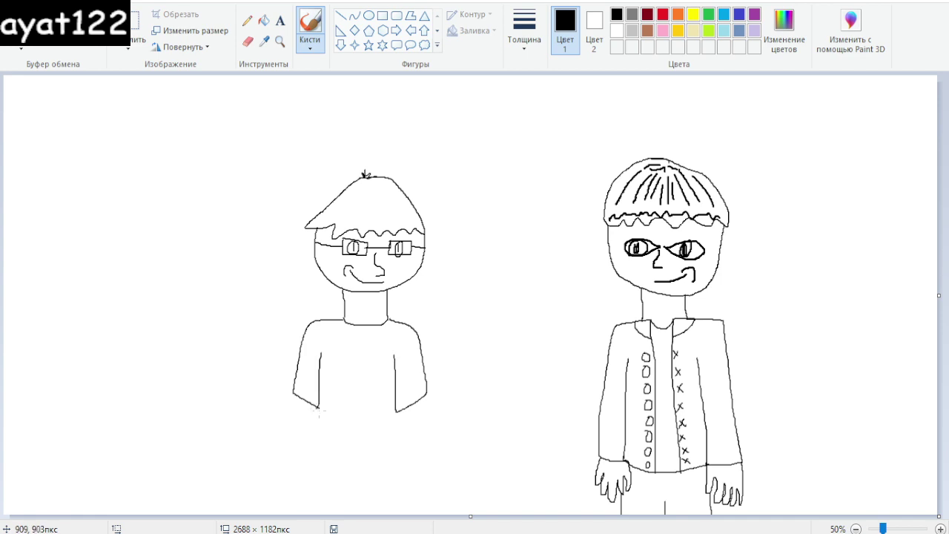
{"action": "mouse_move", "coordinate": [318, 406]}
{"action": "left_mouse_down"}
{"action": "mouse_move", "coordinate": [374, 480]}
{"action": "mouse_move", "coordinate": [394, 480]}
{"action": "mouse_move", "coordinate": [393, 412]}
{"action": "left_mouse_up"}
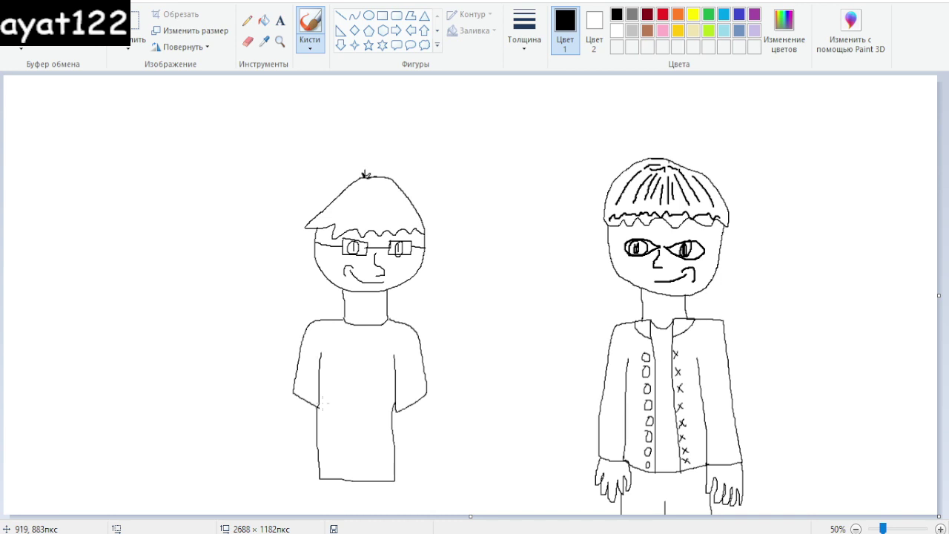
Draw two thumbs-up arms and the trouser legs on the T-shirt figure, and activate the Fill tool.
{"action": "mouse_move", "coordinate": [297, 396]}
{"action": "left_mouse_down"}
{"action": "mouse_move", "coordinate": [285, 434]}
{"action": "mouse_move", "coordinate": [244, 425]}
{"action": "mouse_move", "coordinate": [235, 451]}
{"action": "mouse_move", "coordinate": [247, 443]}
{"action": "left_mouse_up"}
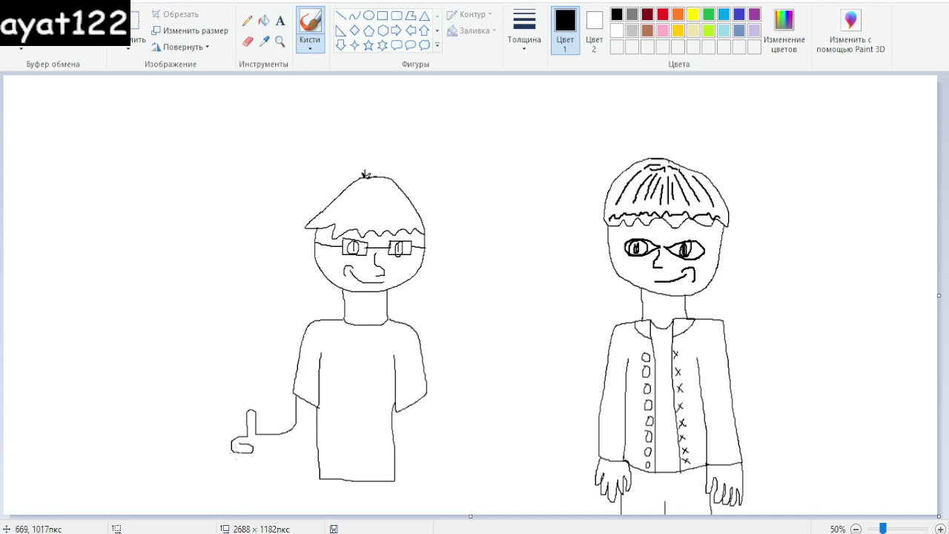
{"action": "mouse_move", "coordinate": [232, 443]}
{"action": "left_mouse_down"}
{"action": "mouse_move", "coordinate": [251, 462]}
{"action": "mouse_move", "coordinate": [232, 467]}
{"action": "mouse_move", "coordinate": [251, 474]}
{"action": "mouse_move", "coordinate": [310, 431]}
{"action": "mouse_move", "coordinate": [320, 407]}
{"action": "left_mouse_up"}
{"action": "key", "text": "ctrl+z"}
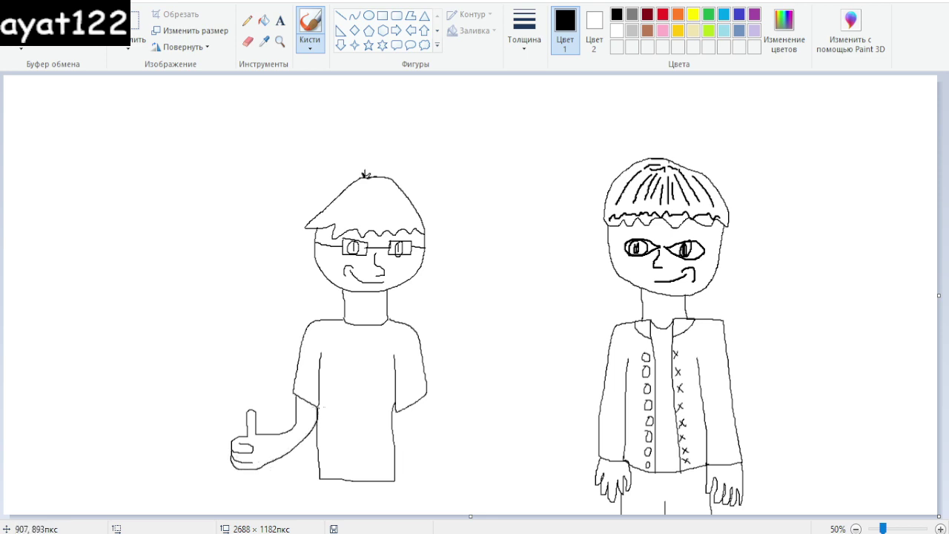
{"action": "mouse_move", "coordinate": [427, 393]}
{"action": "left_mouse_down"}
{"action": "mouse_move", "coordinate": [457, 423]}
{"action": "mouse_move", "coordinate": [479, 415]}
{"action": "mouse_move", "coordinate": [498, 459]}
{"action": "mouse_move", "coordinate": [475, 466]}
{"action": "mouse_move", "coordinate": [425, 439]}
{"action": "mouse_move", "coordinate": [405, 410]}
{"action": "left_mouse_up"}
{"action": "left_click_drag", "start_coordinate": [320, 475], "coordinate": [327, 517]}
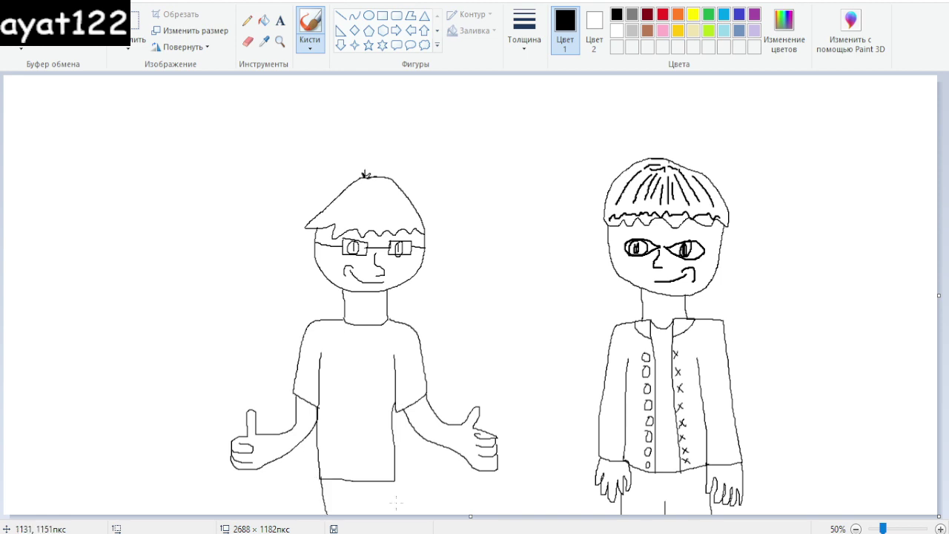
{"action": "left_click_drag", "start_coordinate": [394, 480], "coordinate": [391, 510]}
{"action": "left_click", "coordinate": [264, 21]}
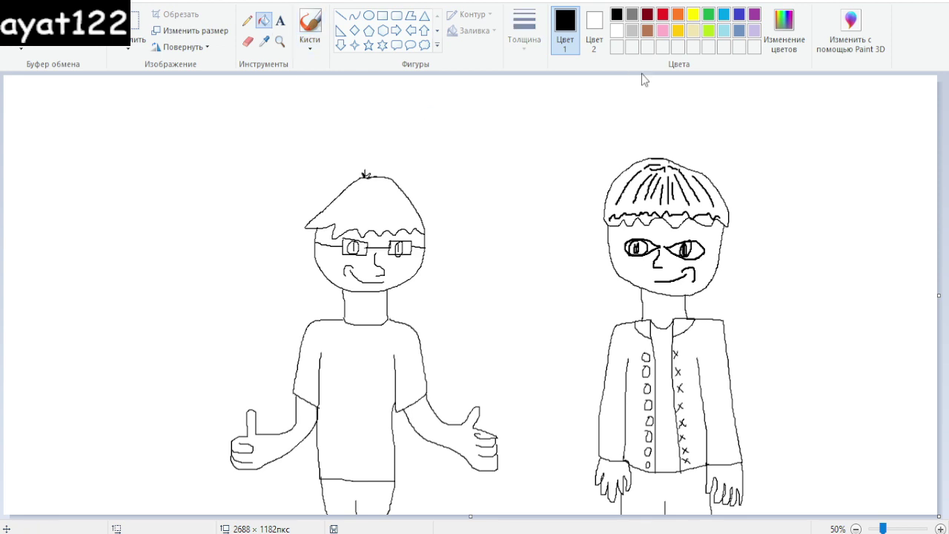
{"action": "left_click", "coordinate": [647, 31]}
{"action": "left_click", "coordinate": [636, 198]}
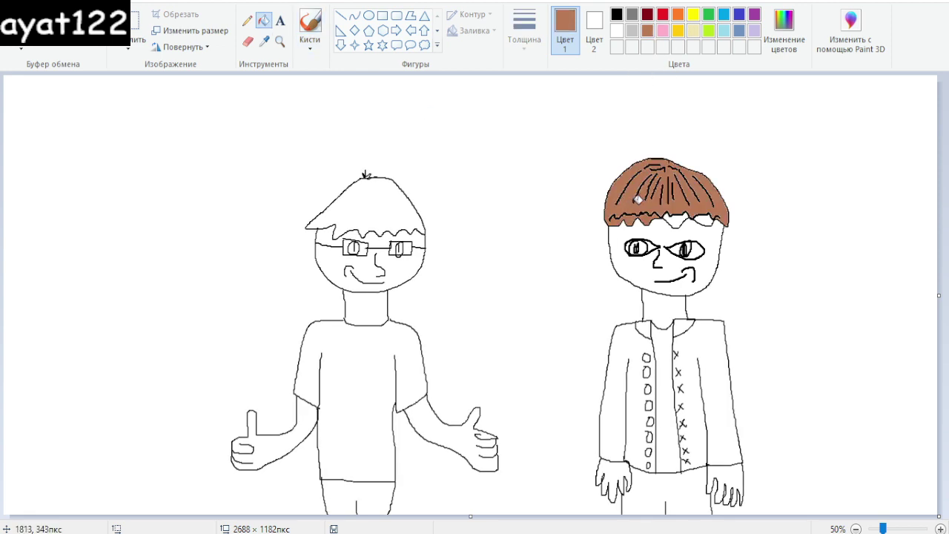
{"action": "key", "text": "ctrl+z"}
{"action": "left_click", "coordinate": [647, 14]}
{"action": "left_click", "coordinate": [633, 203]}
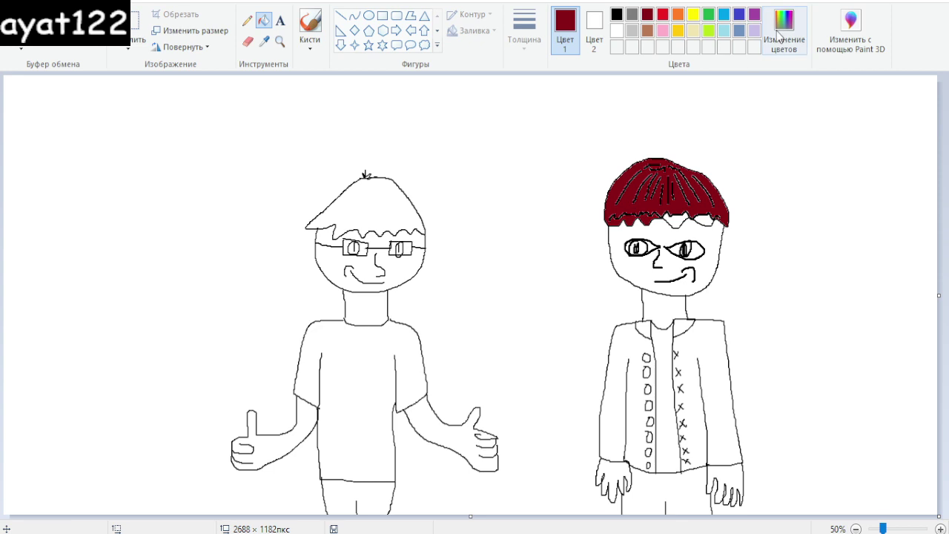
{"action": "key", "text": "ctrl+z"}
Fill the jacketed figure's hair, including the fringe gaps, with a custom dark brown.
{"action": "left_click", "coordinate": [648, 30]}
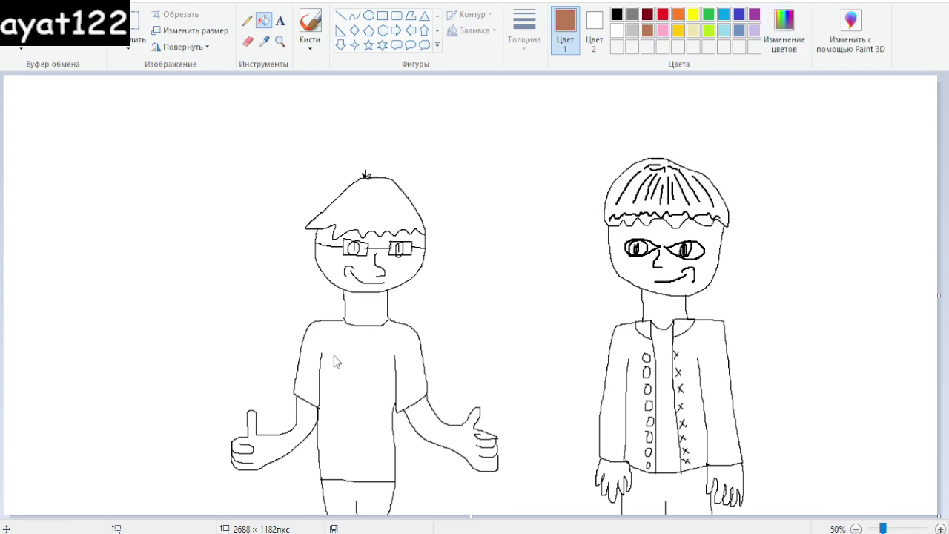
{"action": "left_click", "coordinate": [683, 209]}
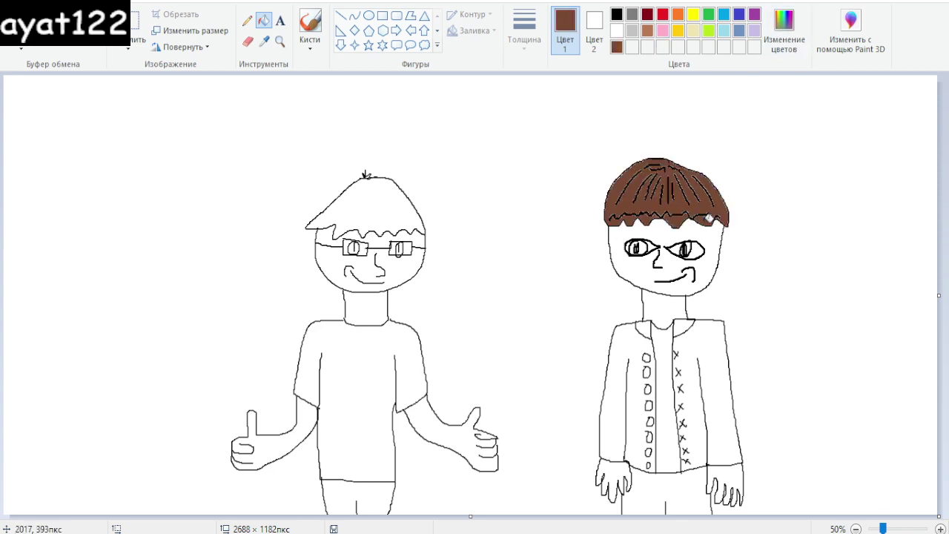
Fill the jacketed figure's face, neck and both hands with the light beige palette colour.
{"action": "left_click", "coordinate": [694, 30]}
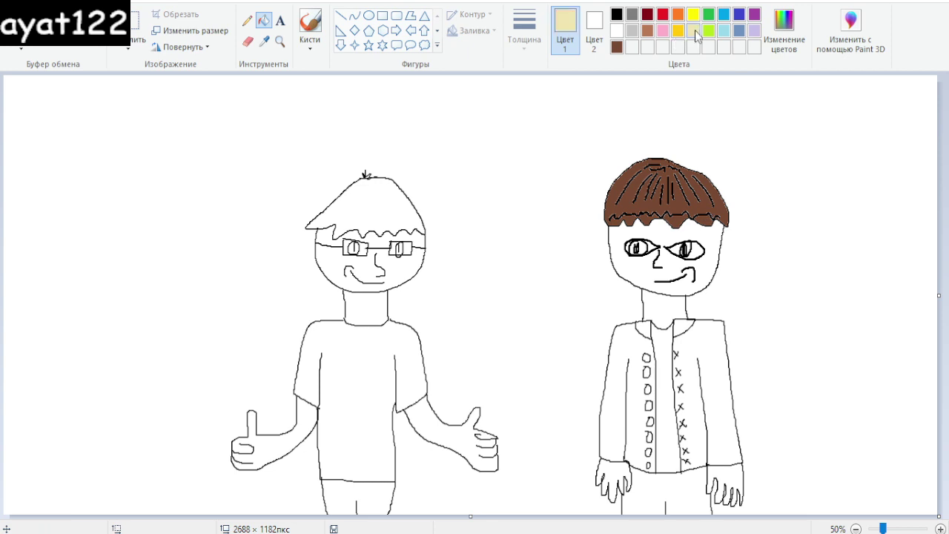
{"action": "left_click", "coordinate": [660, 236]}
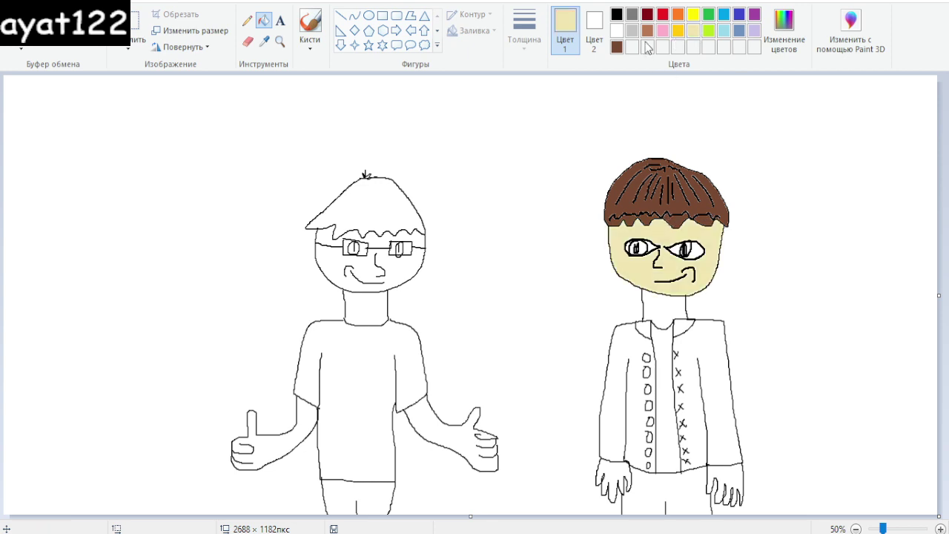
{"action": "left_click", "coordinate": [665, 310]}
{"action": "left_click", "coordinate": [721, 479]}
{"action": "left_click", "coordinate": [625, 472]}
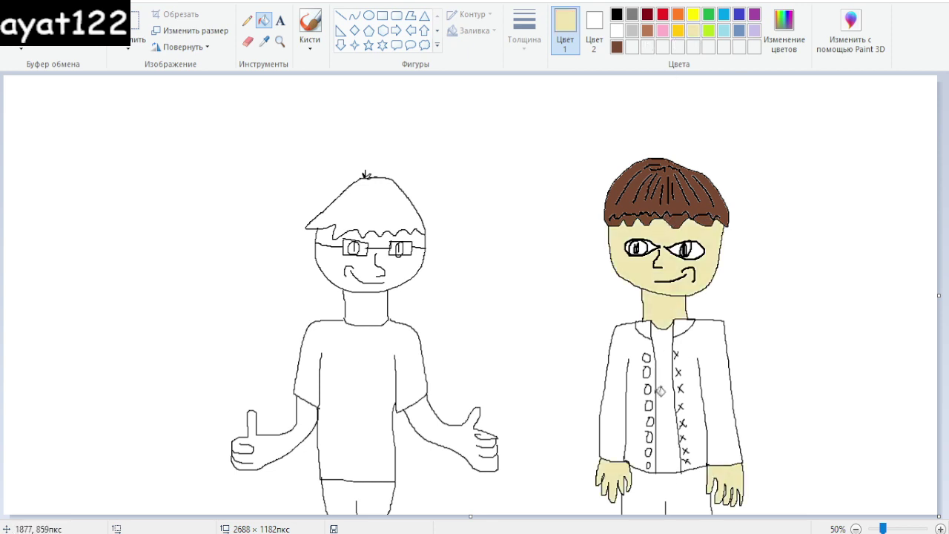
{"action": "left_click", "coordinate": [616, 14]}
{"action": "left_click", "coordinate": [711, 358]}
{"action": "key", "text": "ctrl+z"}
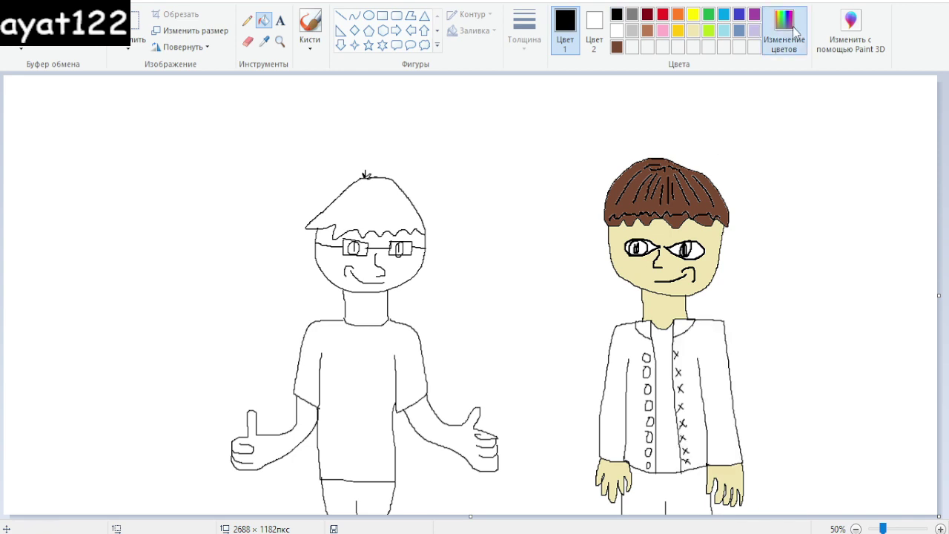
Fill both jacket halves with a custom near-black and the two collar pieces with light grey.
{"action": "left_click", "coordinate": [627, 385]}
{"action": "left_click", "coordinate": [710, 358]}
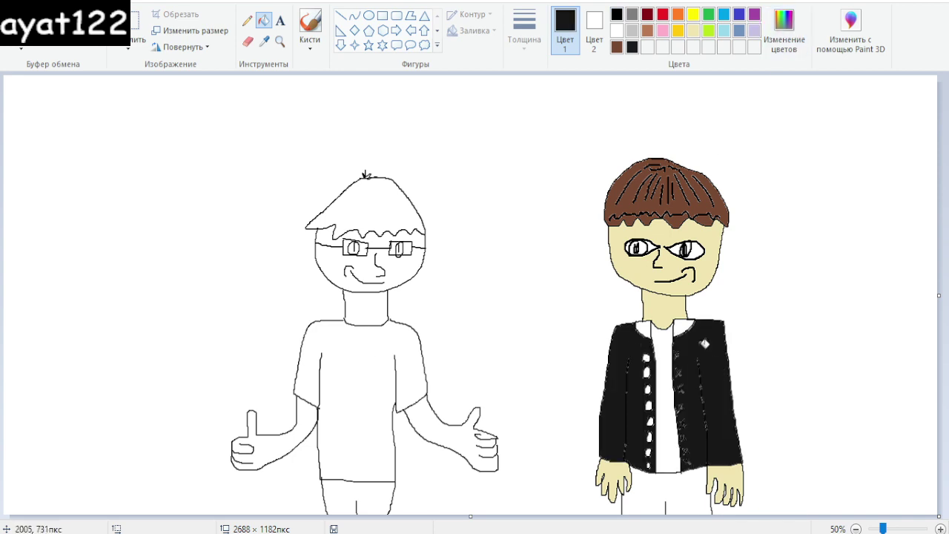
{"action": "left_click", "coordinate": [632, 30]}
{"action": "left_click", "coordinate": [651, 325]}
{"action": "left_click", "coordinate": [684, 324]}
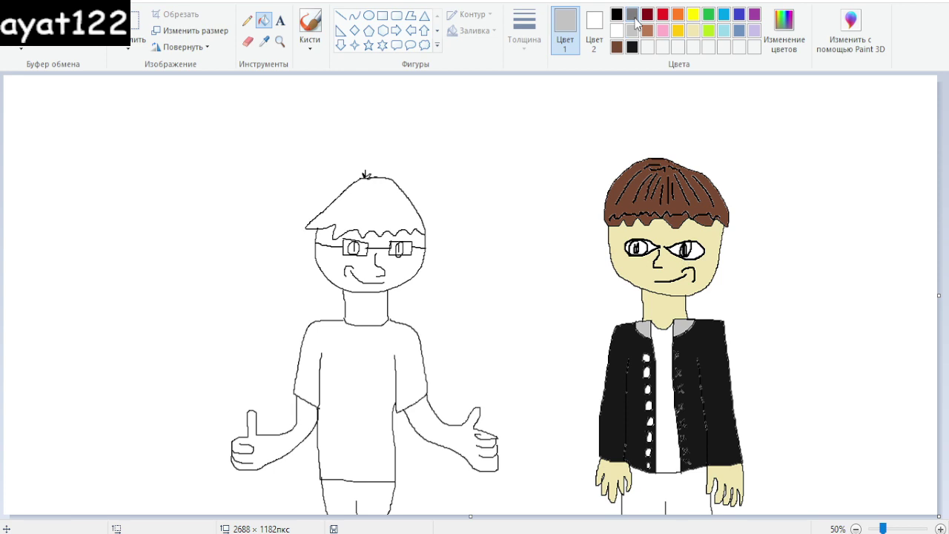
Fill the jacketed figure's shirt with dark grey and the row of white gaps along the jacket's front edge with black.
{"action": "left_click", "coordinate": [632, 14]}
{"action": "left_click", "coordinate": [682, 386]}
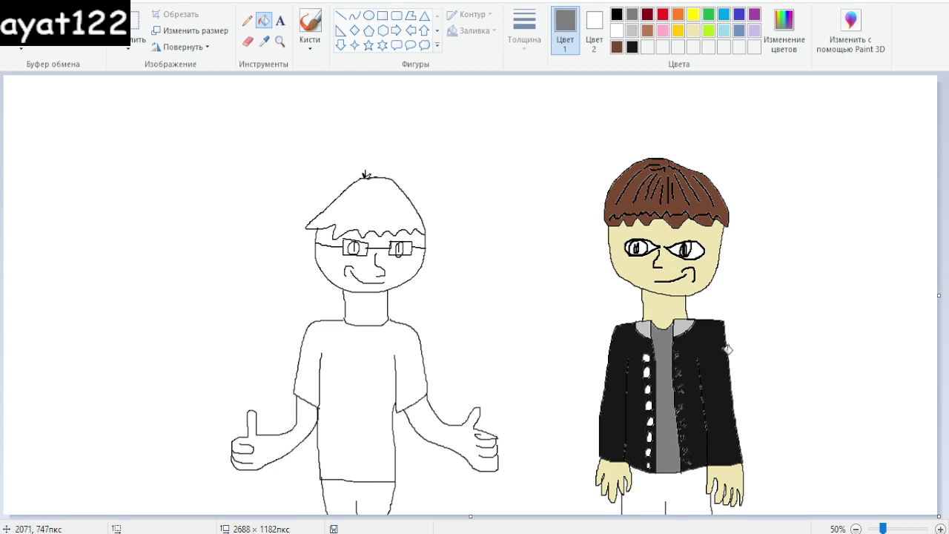
{"action": "left_click", "coordinate": [616, 13]}
{"action": "left_click", "coordinate": [646, 358]}
{"action": "left_click", "coordinate": [647, 373]}
{"action": "left_click", "coordinate": [650, 387]}
{"action": "left_click", "coordinate": [650, 404]}
{"action": "left_click", "coordinate": [650, 421]}
{"action": "left_click", "coordinate": [650, 436]}
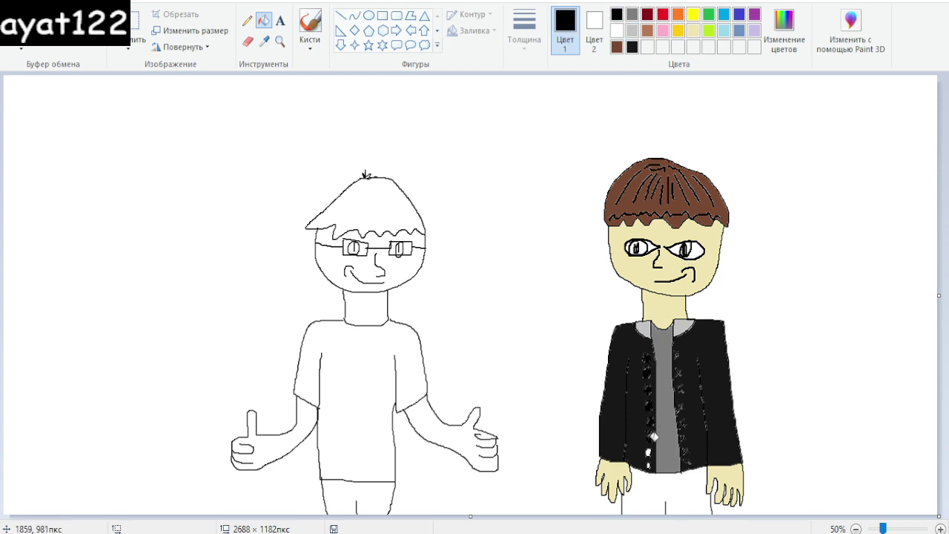
{"action": "left_click", "coordinate": [650, 451]}
{"action": "left_click", "coordinate": [649, 465]}
Fill the jacketed figure's trousers and the T-shirt figure's hair with the custom brown.
{"action": "left_click", "coordinate": [616, 46]}
{"action": "left_click", "coordinate": [686, 489]}
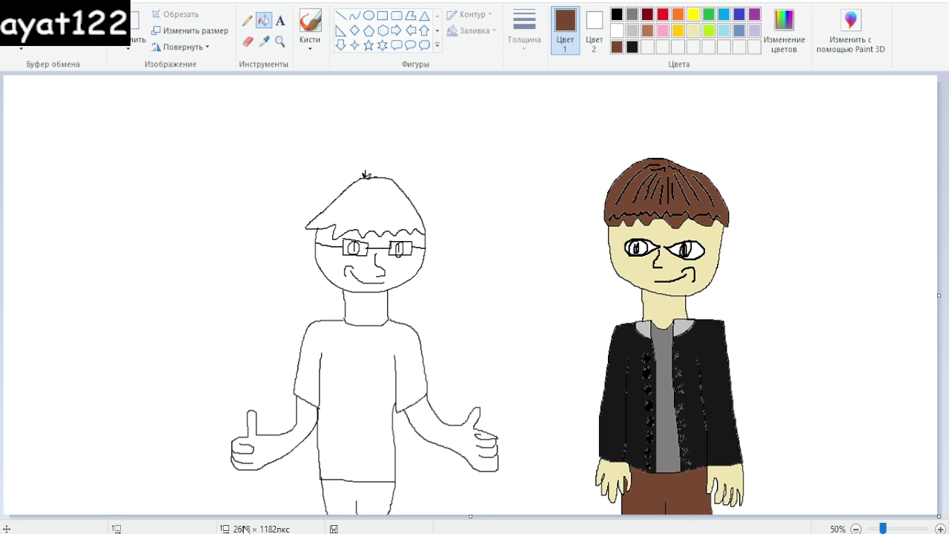
{"action": "left_click", "coordinate": [648, 14]}
{"action": "left_click", "coordinate": [393, 198]}
{"action": "left_click", "coordinate": [616, 46]}
{"action": "key", "text": "ctrl+z"}
{"action": "left_click", "coordinate": [371, 200]}
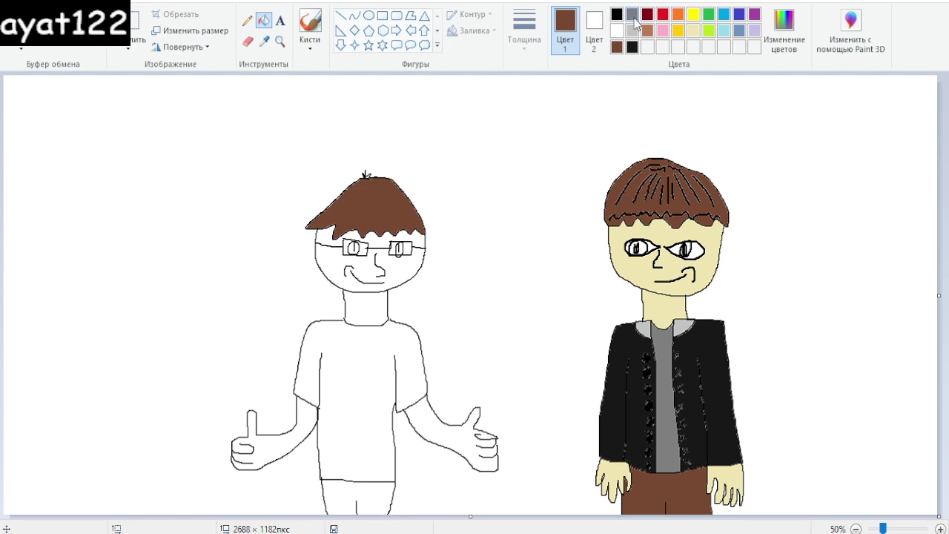
Recolour the jacketed figure's hair, including the fringe pieces, with a custom near-black.
{"action": "left_click", "coordinate": [632, 46]}
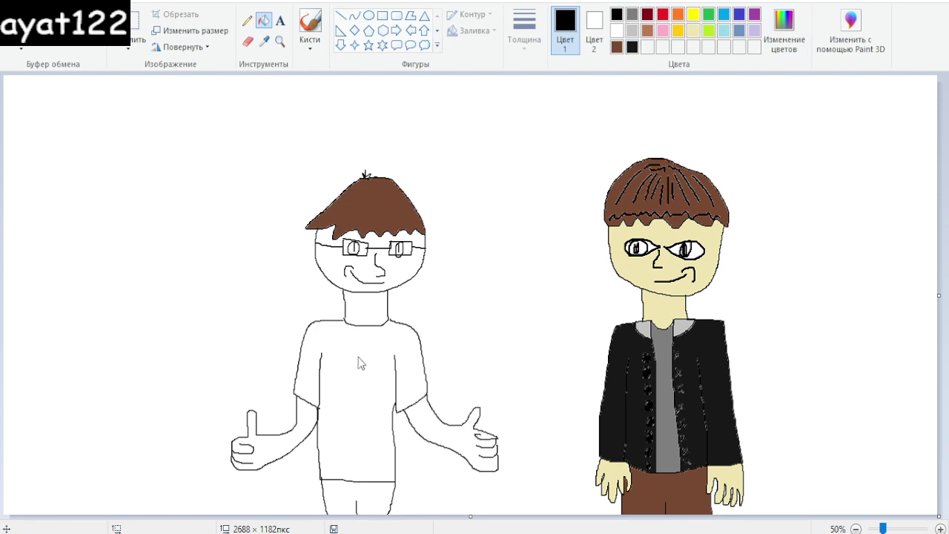
{"action": "left_click", "coordinate": [620, 196]}
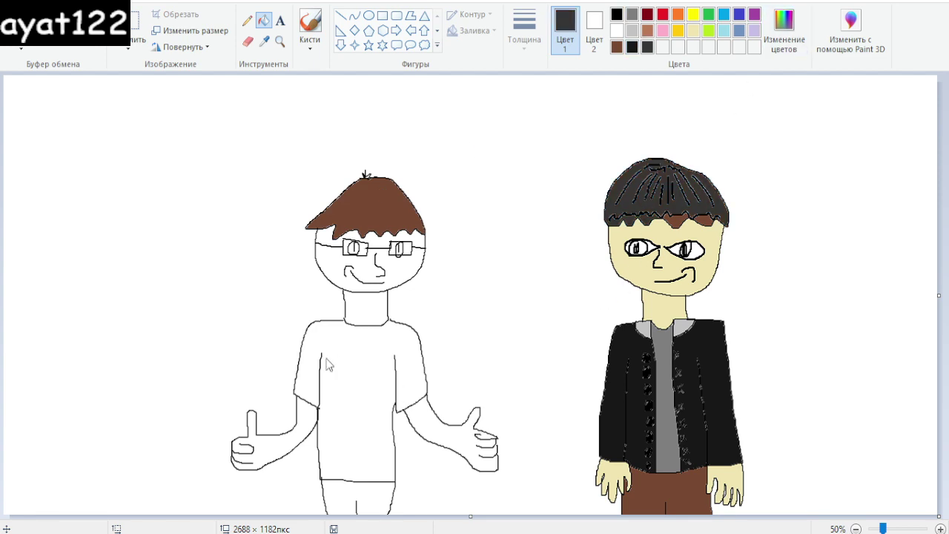
{"action": "left_click", "coordinate": [656, 202]}
{"action": "left_click", "coordinate": [677, 219]}
{"action": "left_click", "coordinate": [703, 216]}
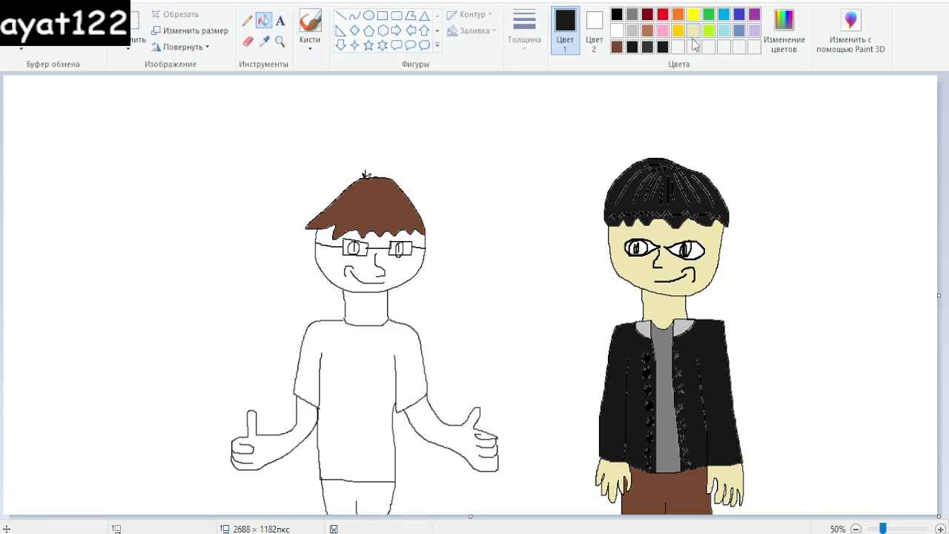
Fill the T-shirt figure's face and both thumbs-up arms with a custom pale yellow.
{"action": "left_click", "coordinate": [693, 30]}
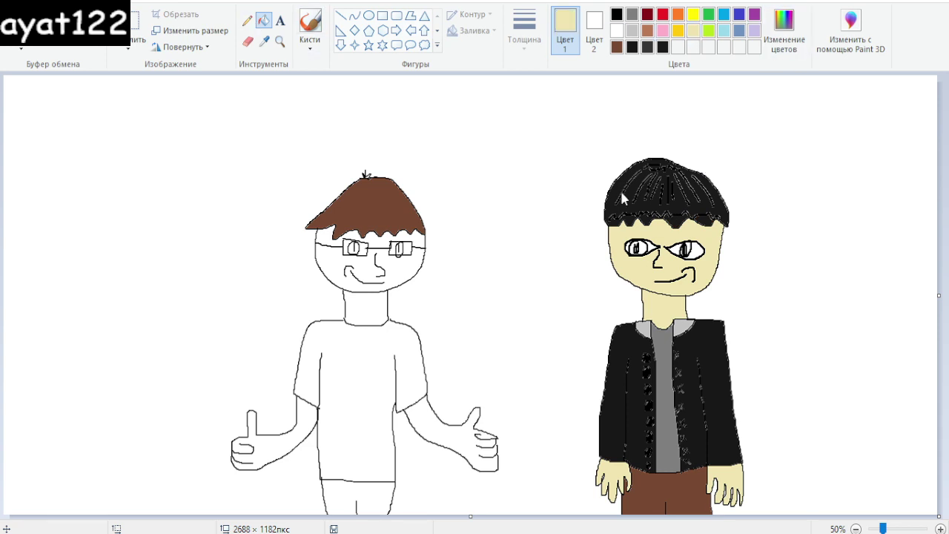
{"action": "left_click", "coordinate": [393, 280]}
{"action": "left_click", "coordinate": [421, 239]}
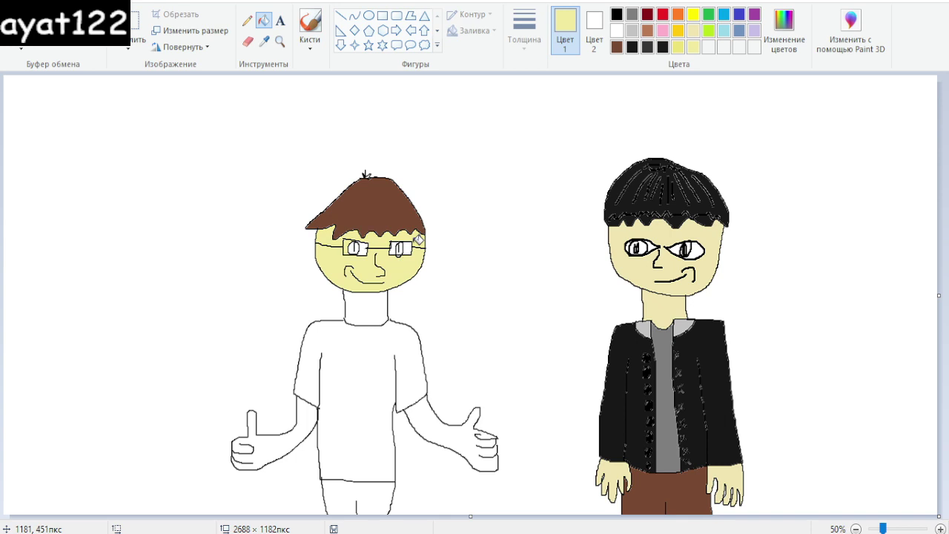
{"action": "left_click", "coordinate": [437, 431]}
{"action": "left_click", "coordinate": [307, 425]}
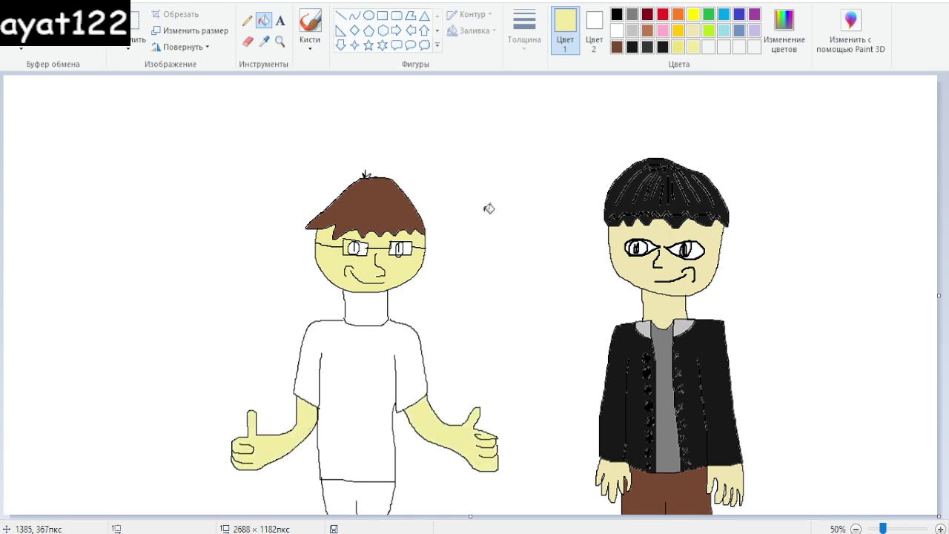
Close the outline where the T-shirt figure's neck meets the shoulder with a black Pencil mark.
{"action": "left_click", "coordinate": [247, 21]}
{"action": "left_click", "coordinate": [616, 14]}
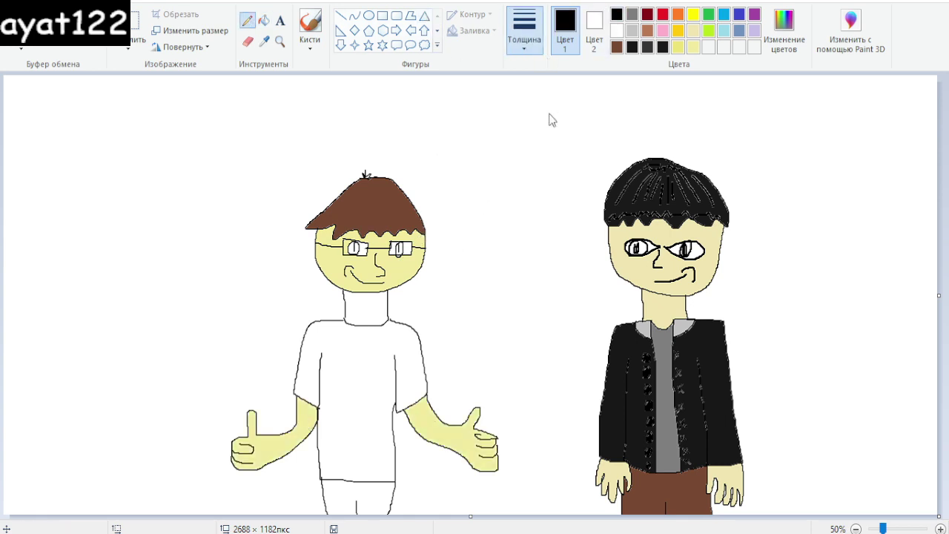
{"action": "left_click", "coordinate": [344, 316]}
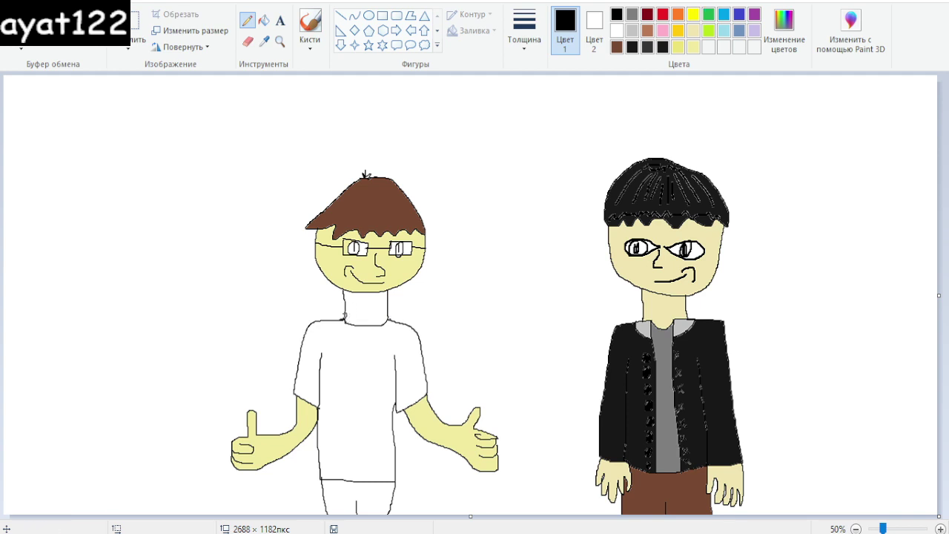
Fill the T-shirt with light turquoise and the neck above it with the custom pale yellow.
{"action": "left_click", "coordinate": [725, 30]}
{"action": "left_click", "coordinate": [264, 20]}
{"action": "left_click", "coordinate": [358, 386]}
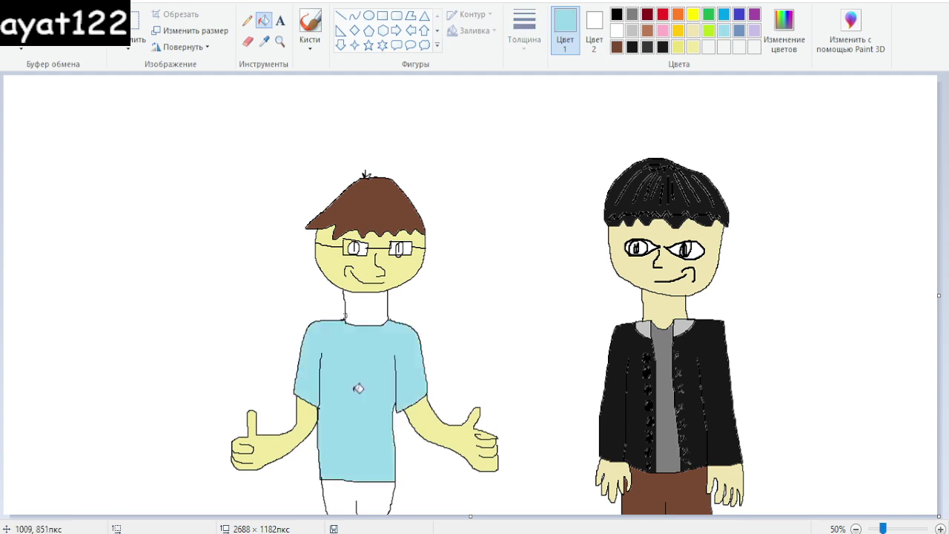
{"action": "left_click", "coordinate": [695, 47]}
{"action": "left_click", "coordinate": [380, 305]}
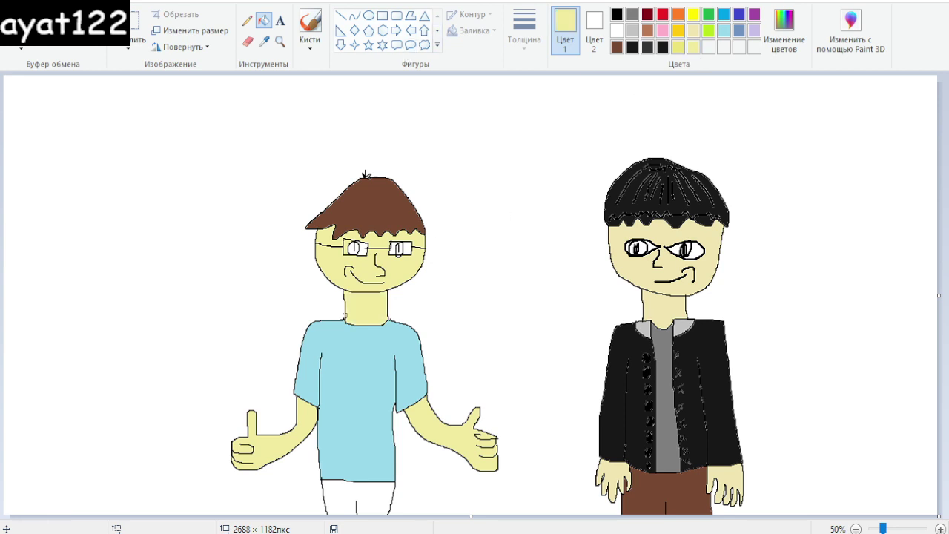
Write the gamer nickname in red Pencil capitals along a V-shaped curve across the T-shirt's chest.
{"action": "left_click", "coordinate": [247, 20]}
{"action": "left_click", "coordinate": [662, 15]}
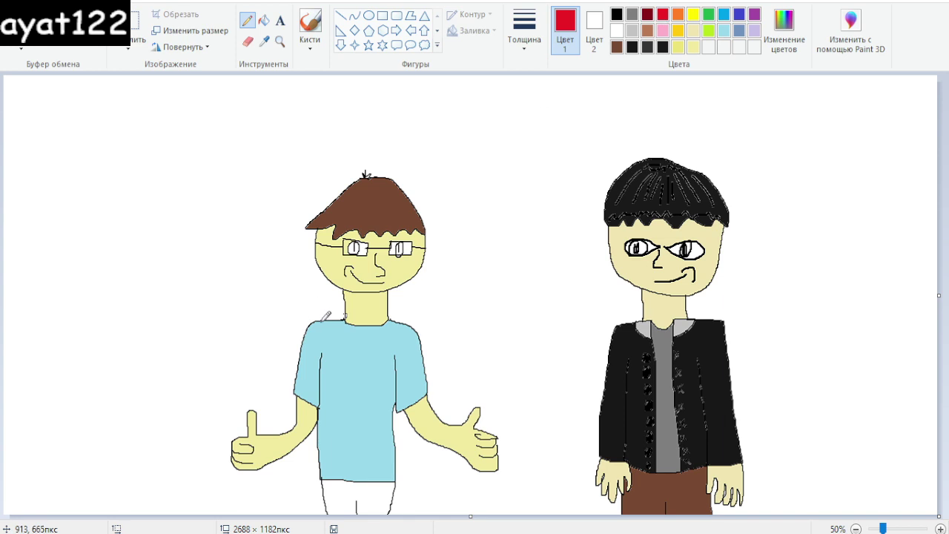
{"action": "left_click", "coordinate": [279, 41]}
{"action": "left_click", "coordinate": [367, 379]}
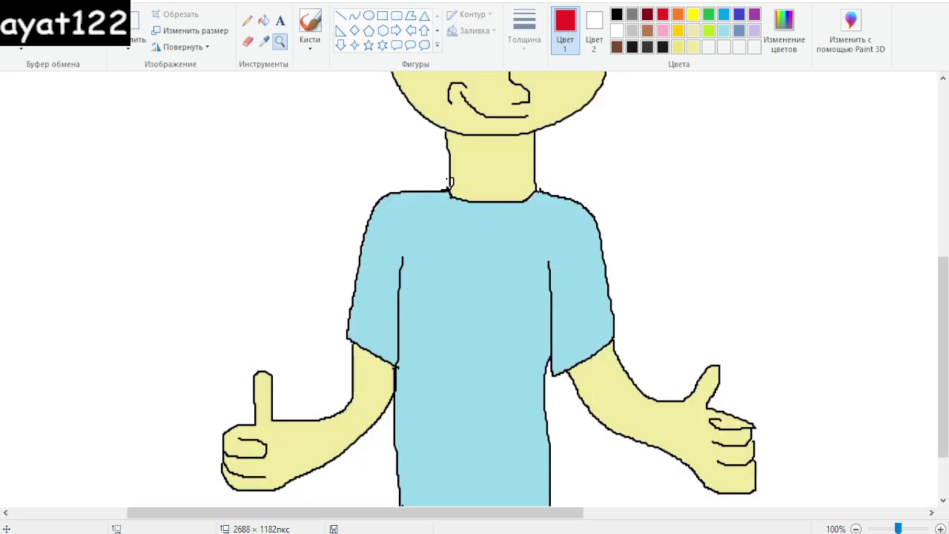
{"action": "left_click", "coordinate": [248, 22]}
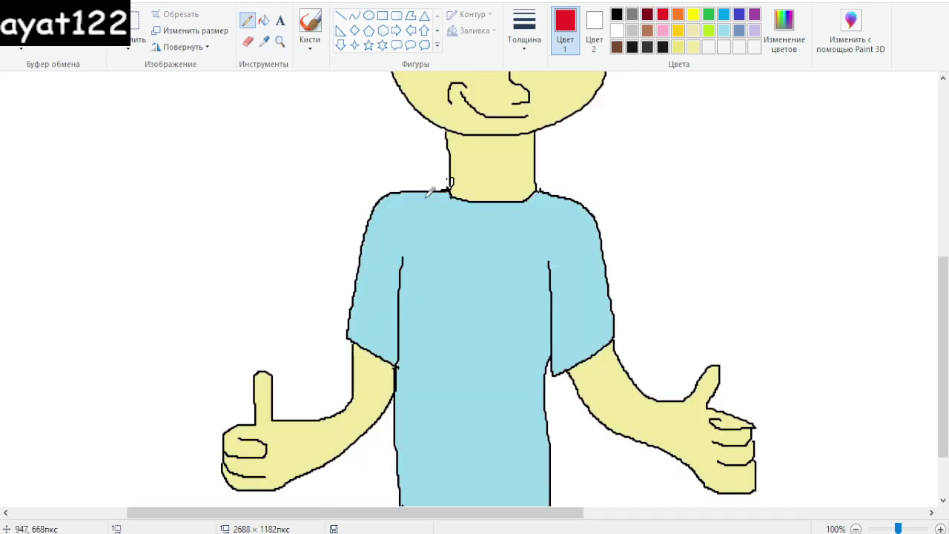
{"action": "left_click_drag", "start_coordinate": [398, 240], "coordinate": [409, 229]}
{"action": "mouse_move", "coordinate": [439, 247]}
{"action": "left_mouse_down"}
{"action": "mouse_move", "coordinate": [438, 259]}
{"action": "mouse_move", "coordinate": [463, 258]}
{"action": "left_mouse_up"}
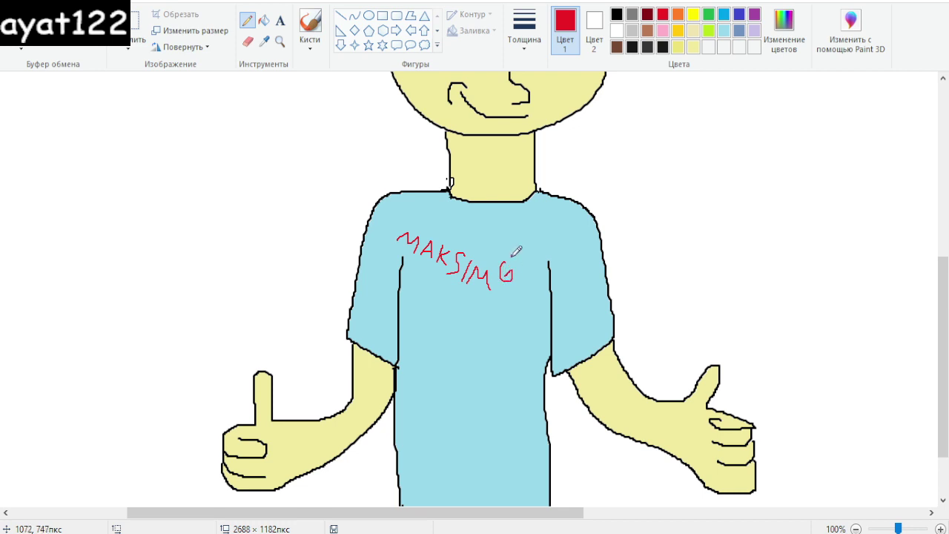
{"action": "mouse_move", "coordinate": [513, 256]}
{"action": "left_mouse_down"}
{"action": "mouse_move", "coordinate": [536, 252]}
{"action": "mouse_move", "coordinate": [532, 241]}
{"action": "mouse_move", "coordinate": [544, 254]}
{"action": "mouse_move", "coordinate": [531, 237]}
{"action": "mouse_move", "coordinate": [533, 250]}
{"action": "mouse_move", "coordinate": [564, 238]}
{"action": "left_mouse_up"}
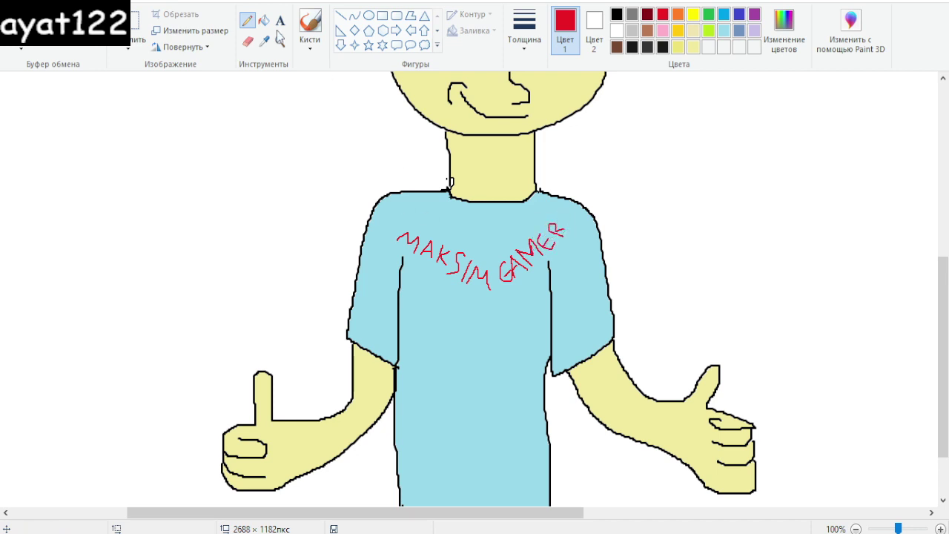
Draw a thin black chain from both shoulders through the red lettering on the T-shirt.
{"action": "left_click", "coordinate": [616, 14]}
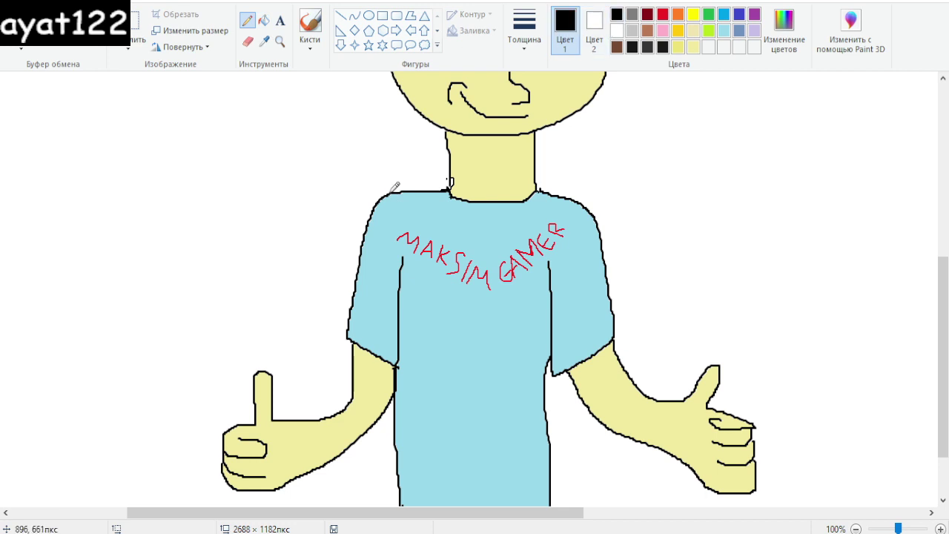
{"action": "left_click_drag", "start_coordinate": [389, 194], "coordinate": [404, 226]}
{"action": "mouse_move", "coordinate": [448, 249]}
{"action": "left_mouse_down"}
{"action": "mouse_move", "coordinate": [512, 267]}
{"action": "mouse_move", "coordinate": [528, 257]}
{"action": "left_mouse_up"}
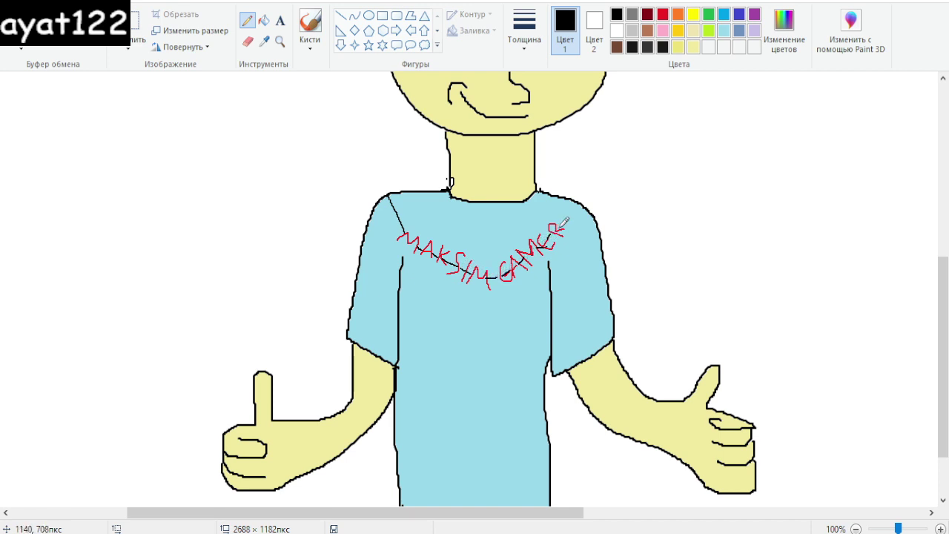
{"action": "left_click_drag", "start_coordinate": [561, 224], "coordinate": [563, 200]}
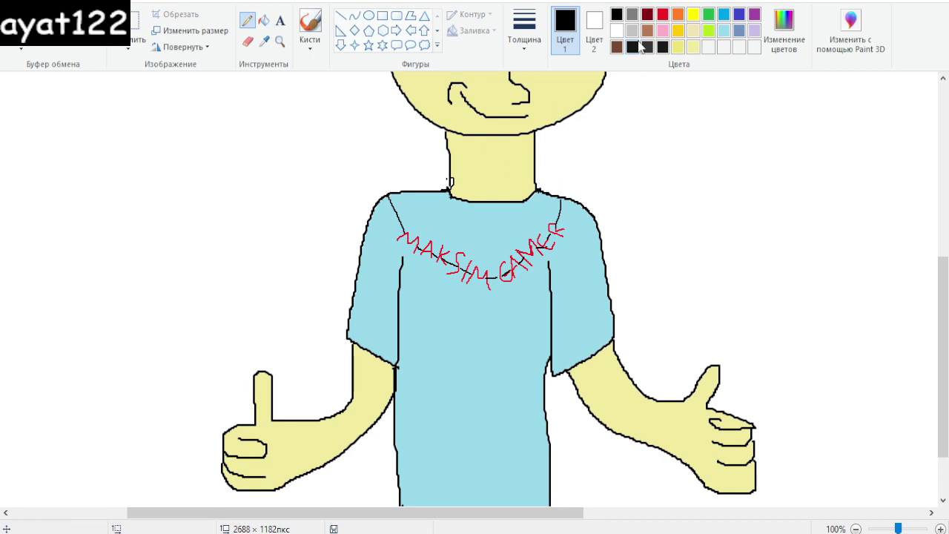
Draw a play-button pendant hanging below the lettering and fill it red with a white triangle.
{"action": "left_click_drag", "start_coordinate": [449, 274], "coordinate": [469, 302]}
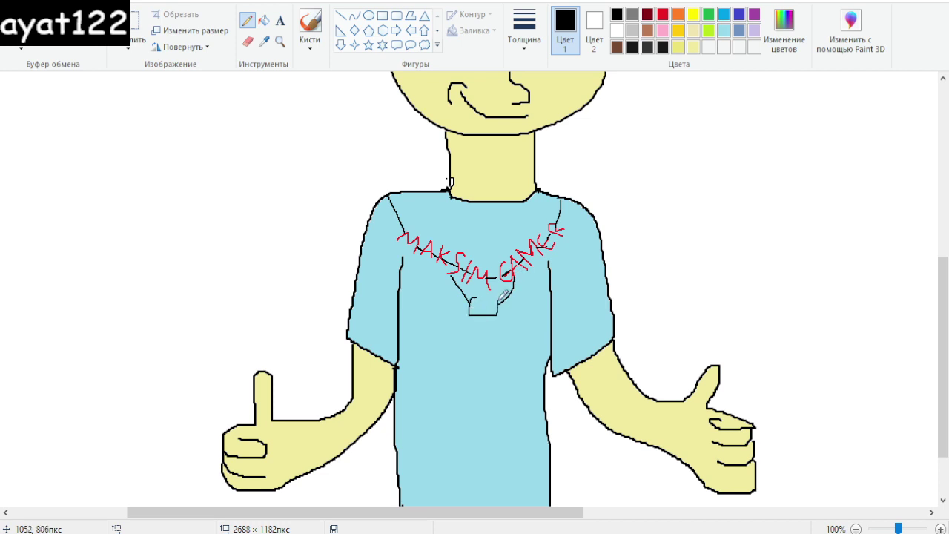
{"action": "left_click_drag", "start_coordinate": [499, 301], "coordinate": [474, 298]}
{"action": "left_click", "coordinate": [616, 30]}
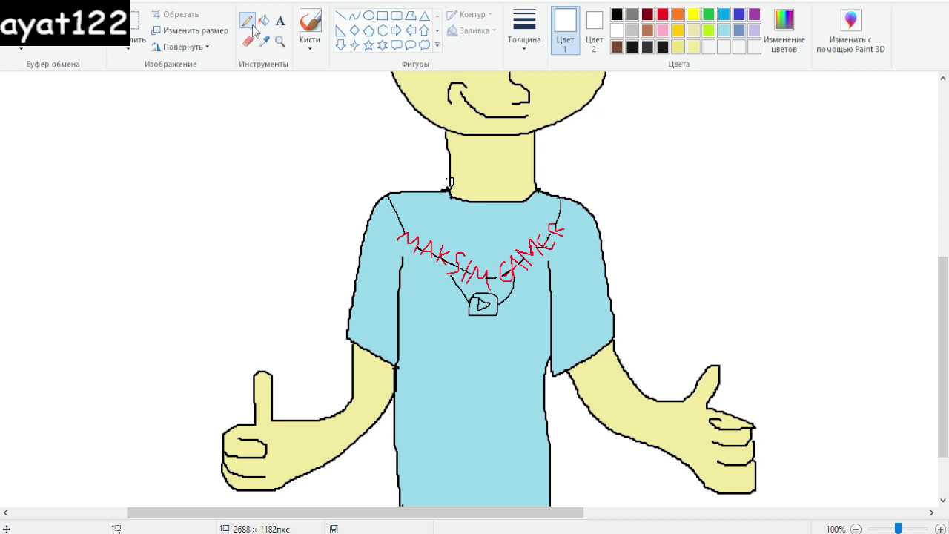
{"action": "left_click", "coordinate": [263, 21]}
{"action": "left_click", "coordinate": [663, 14]}
{"action": "left_click", "coordinate": [478, 306]}
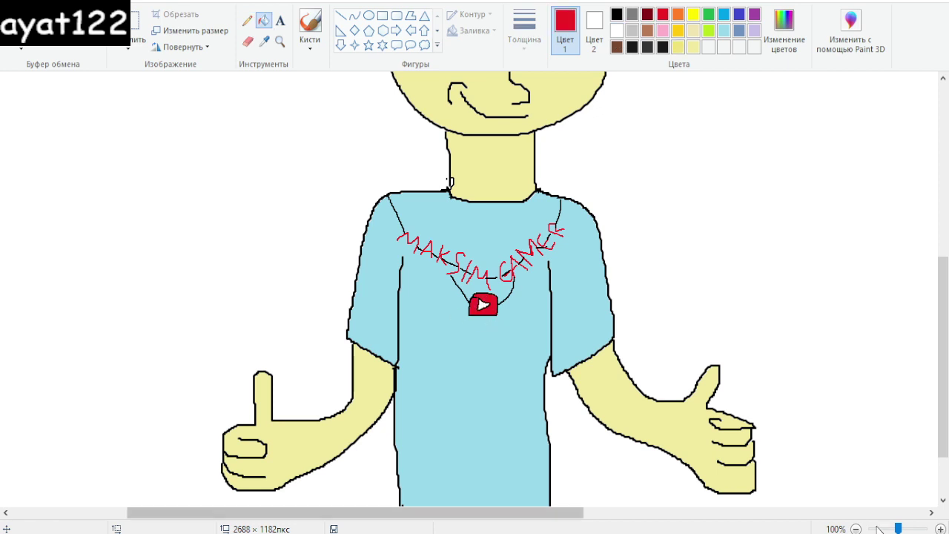
Fill the T-shirt figure's trousers with black.
{"action": "left_click", "coordinate": [857, 528]}
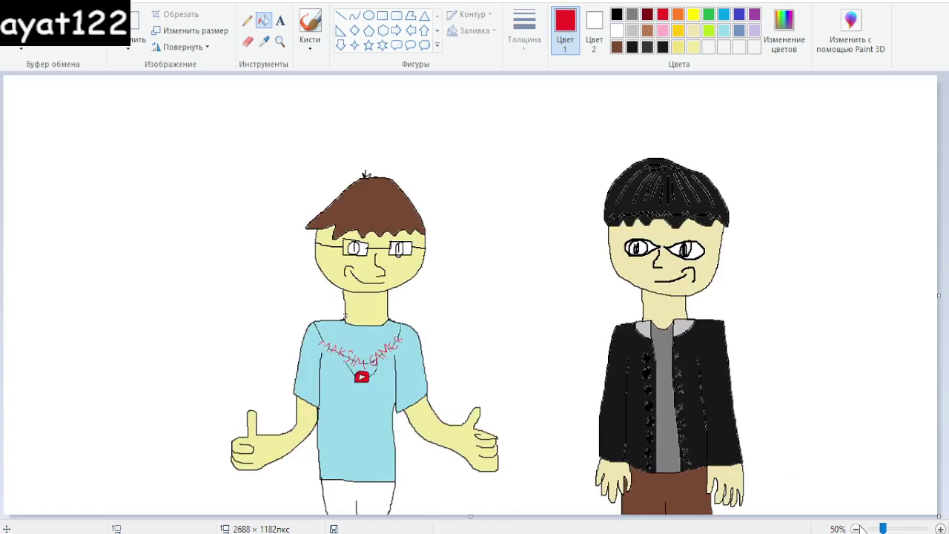
{"action": "left_click", "coordinate": [616, 14]}
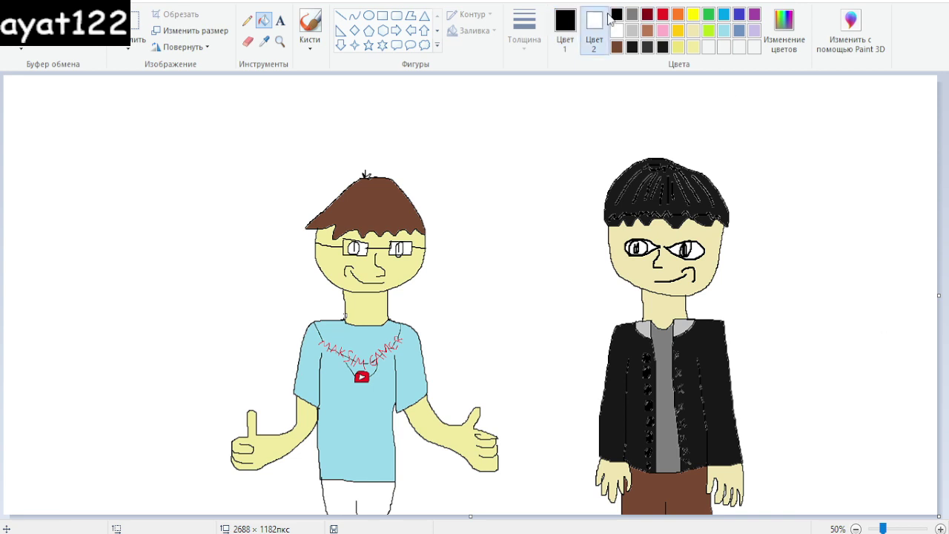
{"action": "left_click", "coordinate": [377, 499]}
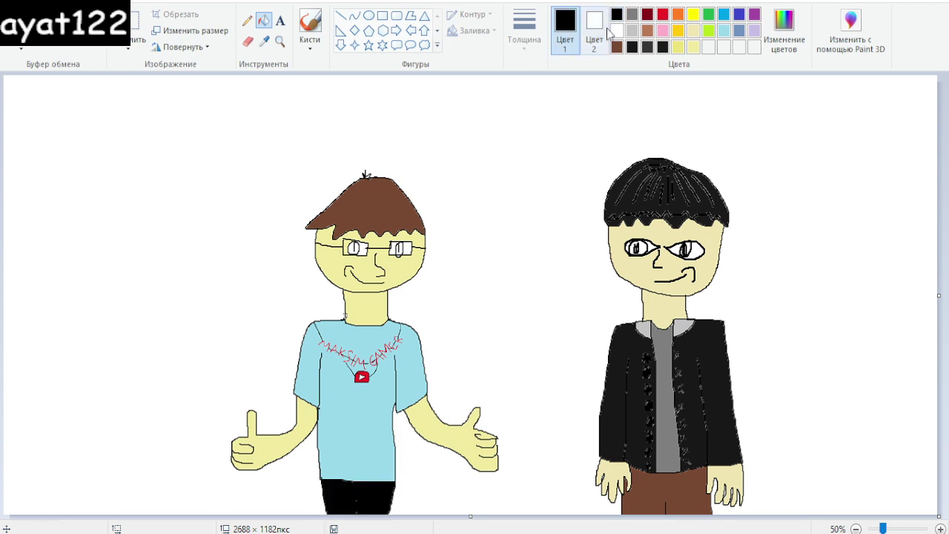
Thicken the outline of the T-shirt figure's glasses lens beside the hair tip in black and fill its skin-coloured part with white.
{"action": "left_click", "coordinate": [280, 42]}
{"action": "left_click", "coordinate": [367, 222]}
{"action": "left_click", "coordinate": [468, 282]}
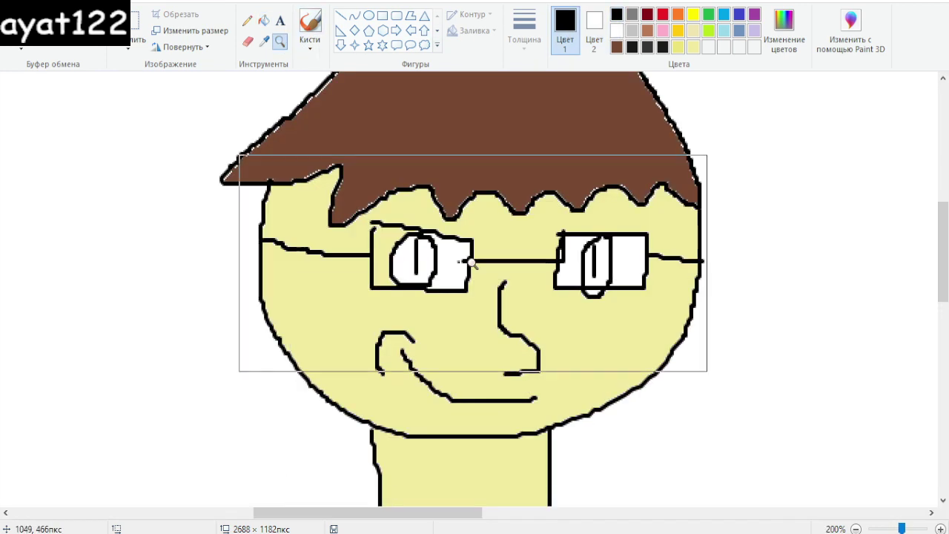
{"action": "left_click", "coordinate": [247, 20]}
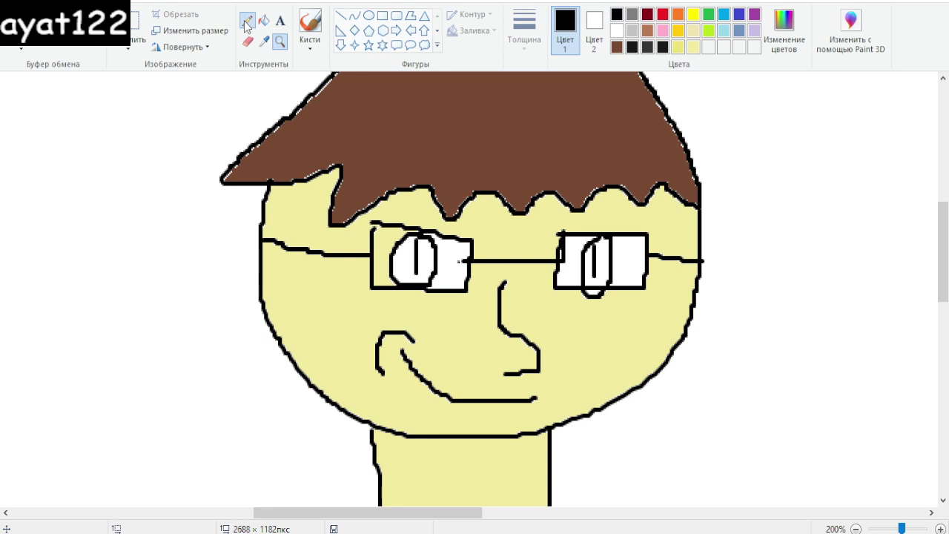
{"action": "mouse_move", "coordinate": [373, 225]}
{"action": "left_mouse_down"}
{"action": "mouse_move", "coordinate": [470, 232]}
{"action": "mouse_move", "coordinate": [471, 288]}
{"action": "left_mouse_up"}
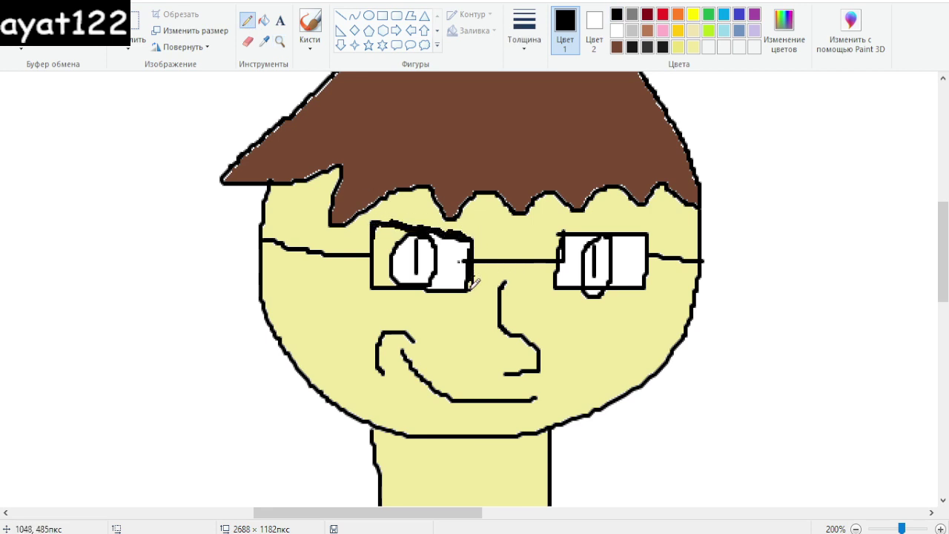
{"action": "left_click", "coordinate": [264, 21]}
{"action": "right_click", "coordinate": [381, 255]}
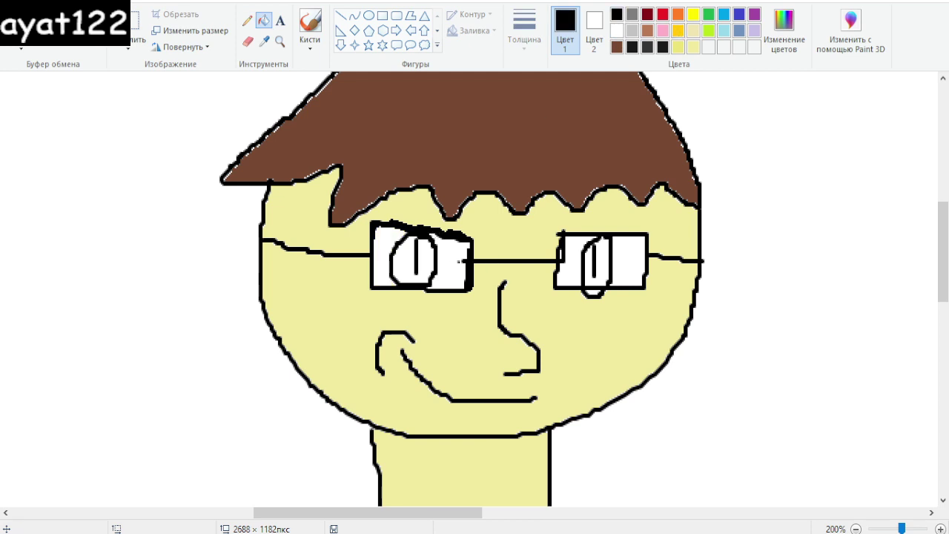
Fill both irises behind the T-shirt figure's glasses with green.
{"action": "left_click", "coordinate": [709, 14]}
{"action": "left_click", "coordinate": [406, 263]}
{"action": "left_click", "coordinate": [605, 263]}
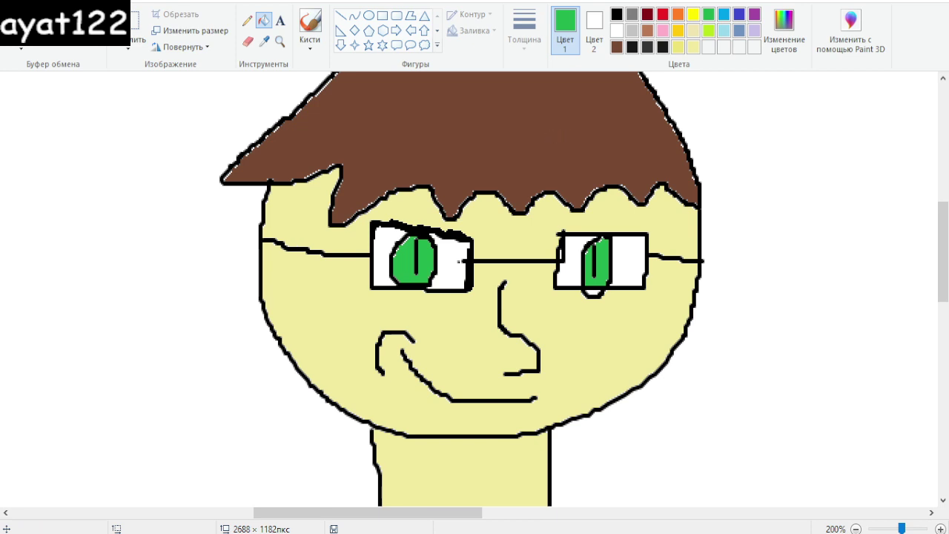
Fill the white areas of both lenses of the T-shirt figure's glasses with pale light blue.
{"action": "left_click", "coordinate": [247, 20]}
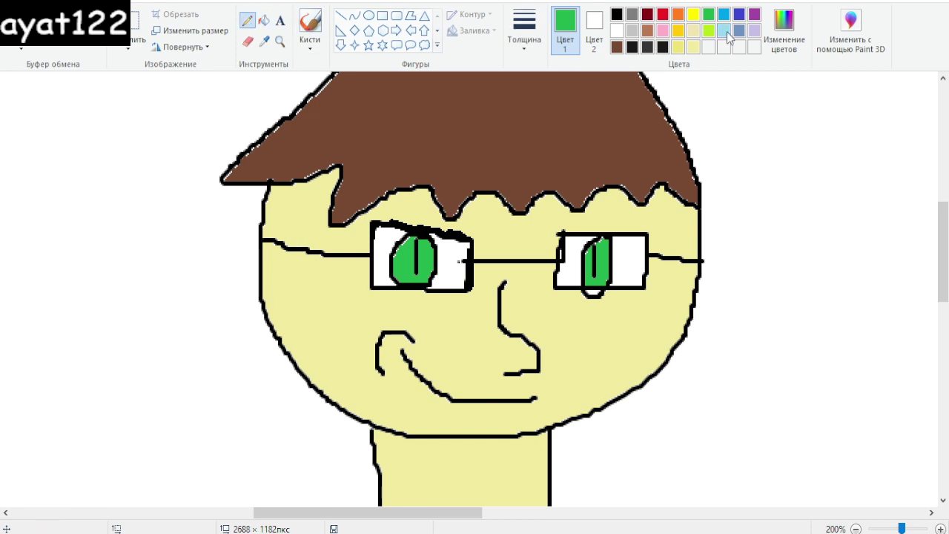
{"action": "left_click", "coordinate": [724, 30]}
{"action": "left_click", "coordinate": [264, 20]}
{"action": "left_click", "coordinate": [450, 245]}
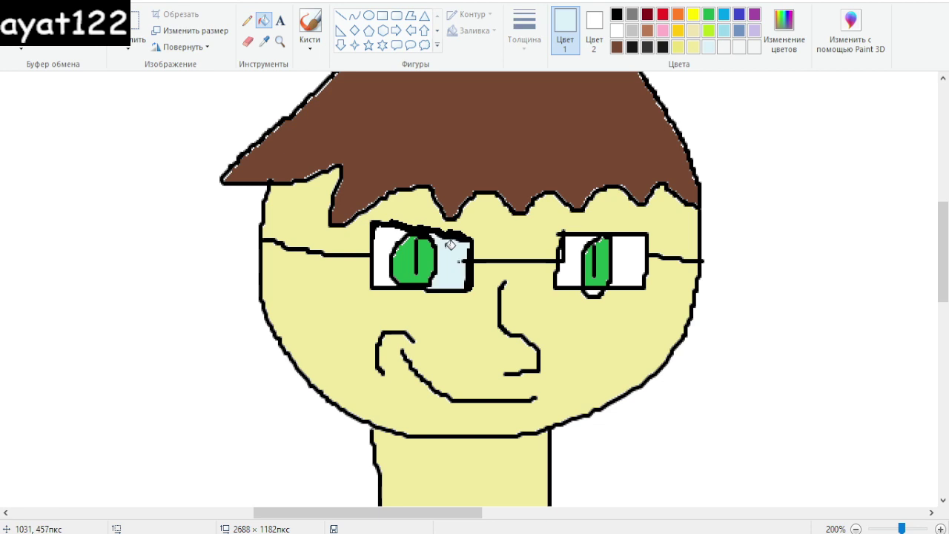
{"action": "left_click", "coordinate": [388, 242]}
{"action": "left_click", "coordinate": [578, 252]}
{"action": "left_click", "coordinate": [636, 247]}
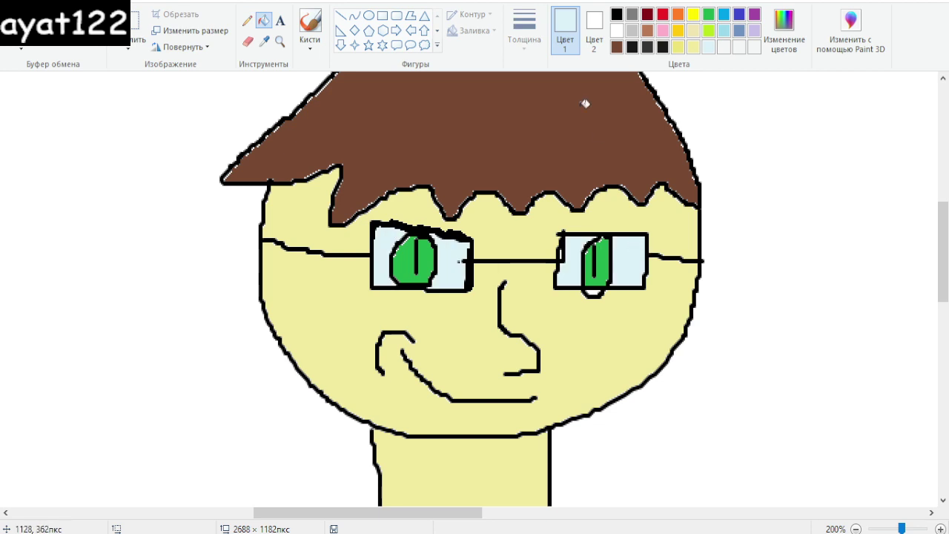
Fill the part of the iris protruding below the T-shirt figure's lens with green, undoing the stray fill of the outlines.
{"action": "left_click", "coordinate": [709, 14]}
{"action": "left_click", "coordinate": [588, 235]}
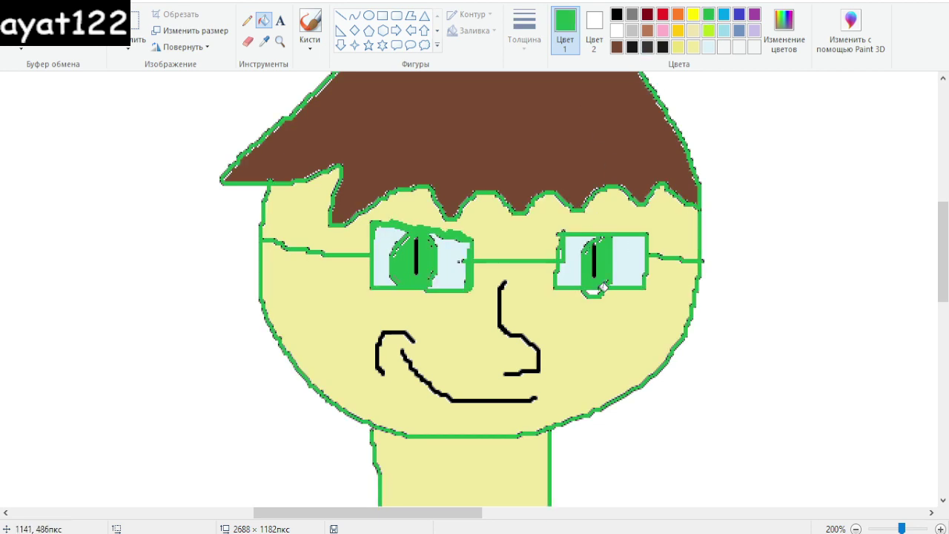
{"action": "key", "text": "ctrl+z"}
Enlarge both pupils of the T-shirt figure into solid black ovals with the pencil.
{"action": "left_click", "coordinate": [617, 14]}
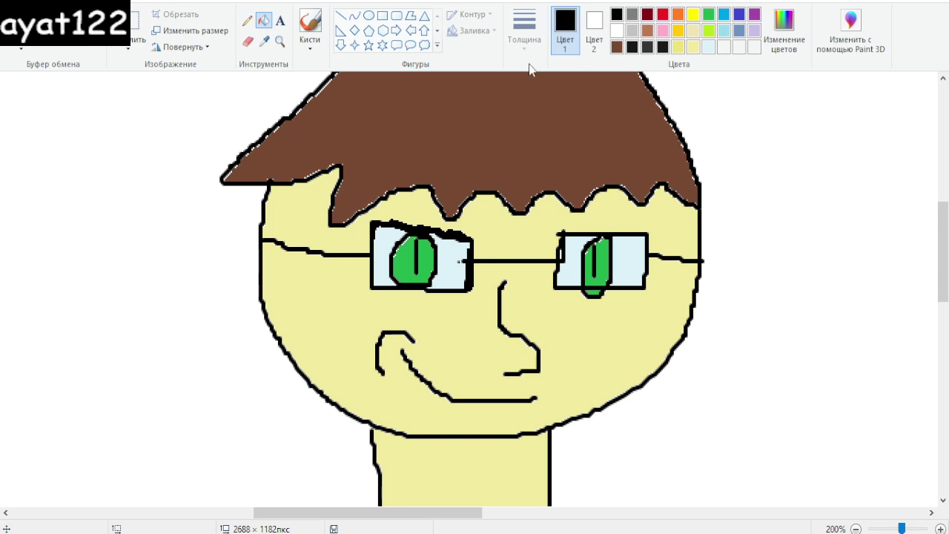
{"action": "left_click", "coordinate": [247, 20]}
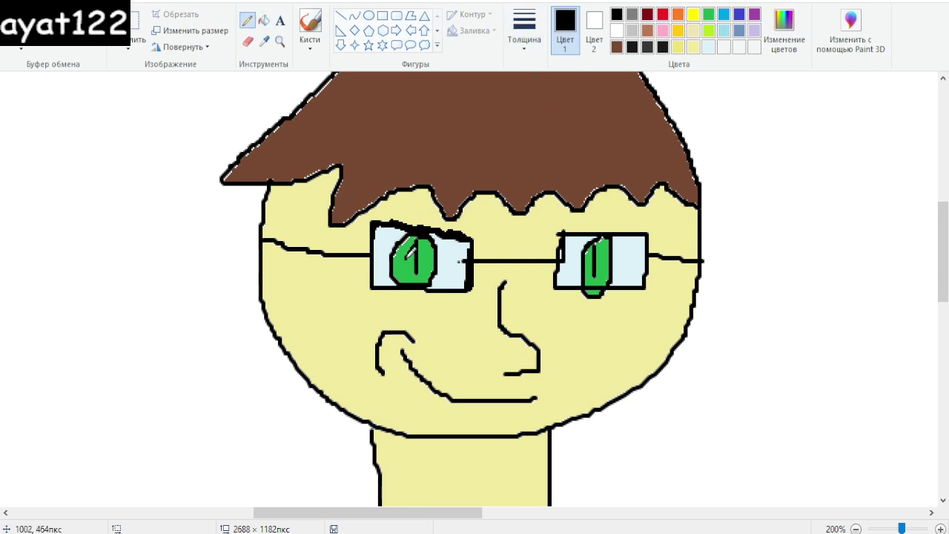
{"action": "mouse_move", "coordinate": [408, 252]}
{"action": "left_mouse_down"}
{"action": "mouse_move", "coordinate": [417, 261]}
{"action": "mouse_move", "coordinate": [424, 249]}
{"action": "mouse_move", "coordinate": [411, 260]}
{"action": "left_mouse_up"}
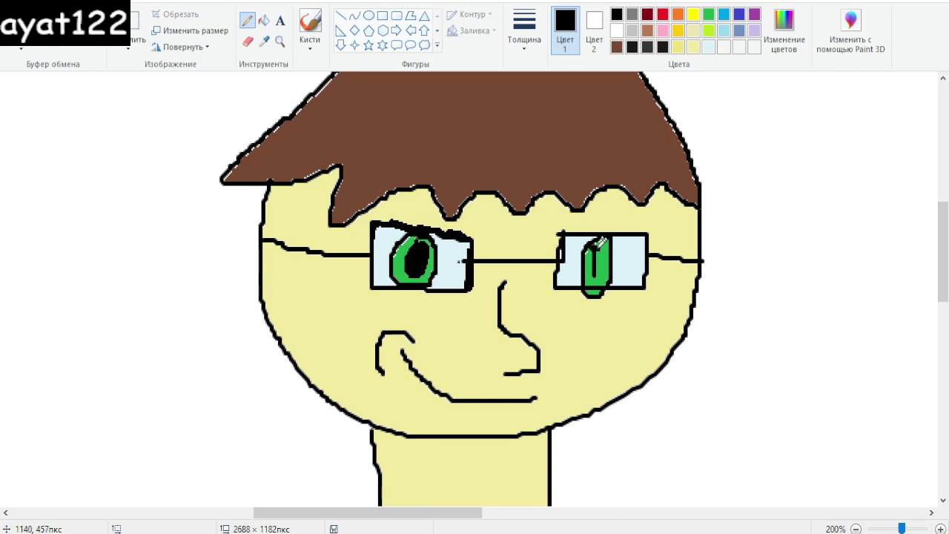
{"action": "mouse_move", "coordinate": [603, 244]}
{"action": "left_mouse_down"}
{"action": "mouse_move", "coordinate": [594, 262]}
{"action": "mouse_move", "coordinate": [595, 252]}
{"action": "mouse_move", "coordinate": [602, 268]}
{"action": "mouse_move", "coordinate": [594, 255]}
{"action": "left_mouse_up"}
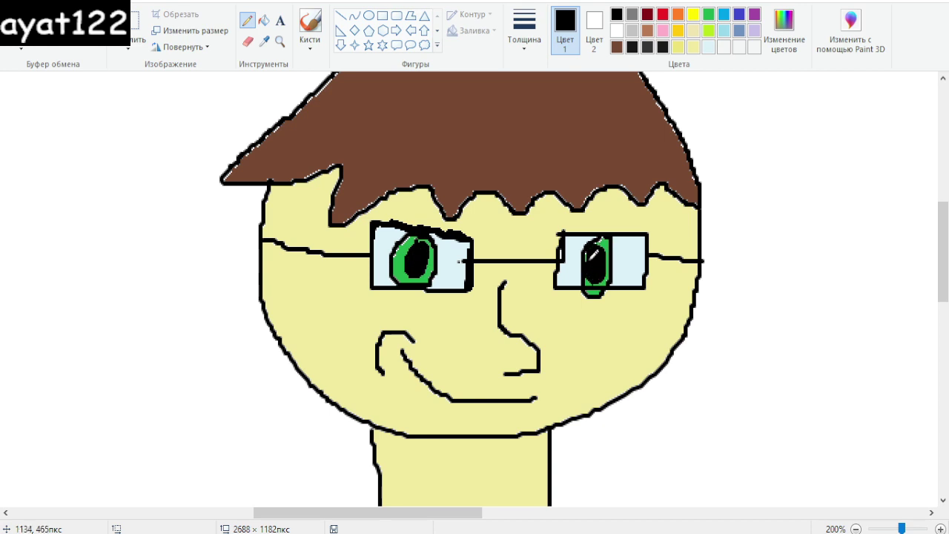
Thicken the T-shirt figure's nose line in black and draw a curved eyebrow above each lens.
{"action": "mouse_move", "coordinate": [507, 281]}
{"action": "left_mouse_down"}
{"action": "mouse_move", "coordinate": [509, 332]}
{"action": "mouse_move", "coordinate": [532, 345]}
{"action": "mouse_move", "coordinate": [537, 362]}
{"action": "mouse_move", "coordinate": [508, 370]}
{"action": "mouse_move", "coordinate": [538, 371]}
{"action": "mouse_move", "coordinate": [505, 322]}
{"action": "mouse_move", "coordinate": [508, 281]}
{"action": "left_mouse_up"}
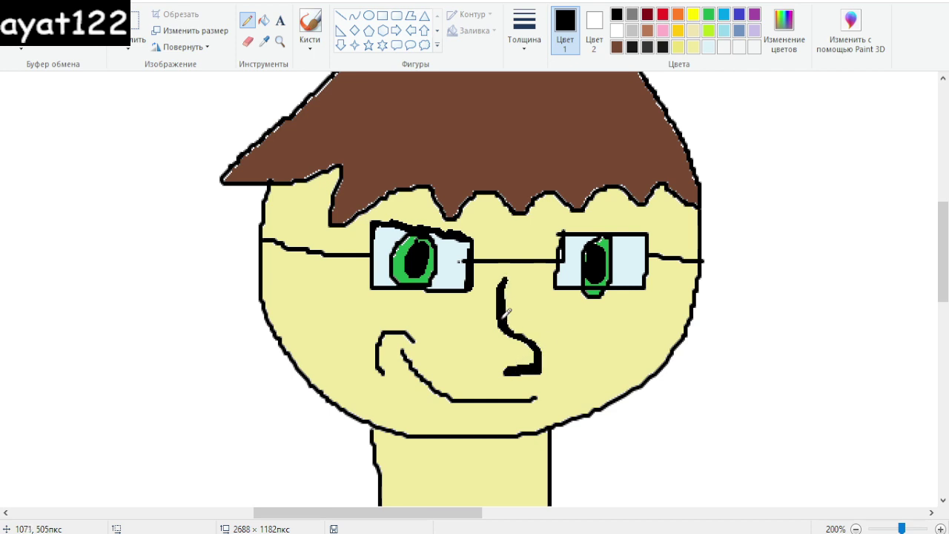
{"action": "mouse_move", "coordinate": [384, 211]}
{"action": "left_mouse_down"}
{"action": "mouse_move", "coordinate": [455, 203]}
{"action": "mouse_move", "coordinate": [489, 237]}
{"action": "left_mouse_up"}
{"action": "left_click_drag", "start_coordinate": [441, 206], "coordinate": [461, 217]}
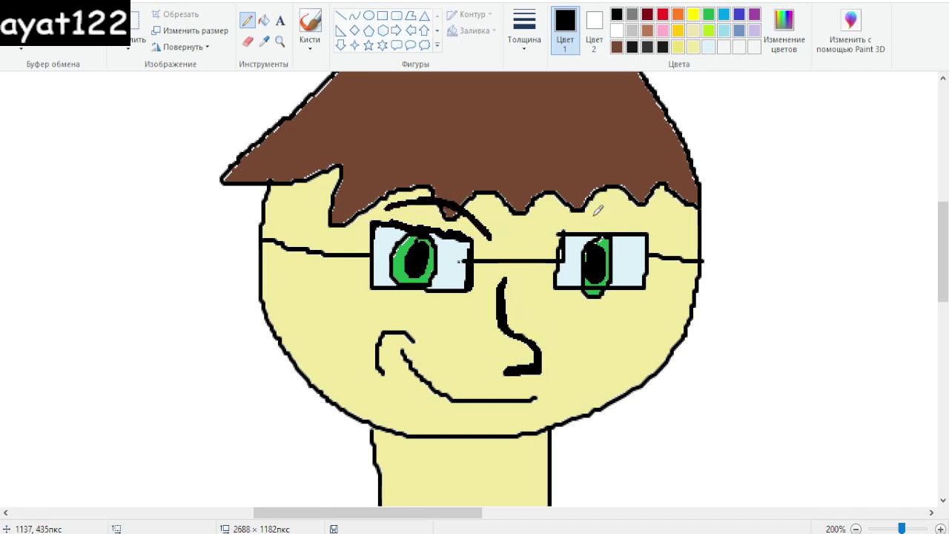
{"action": "left_click_drag", "start_coordinate": [553, 223], "coordinate": [678, 219]}
Draw two thin, slightly wavy black eyebrows above the jacket figure's eyes.
{"action": "scroll", "coordinate": [718, 353], "scroll_direction": "down", "scroll_amount": 2}
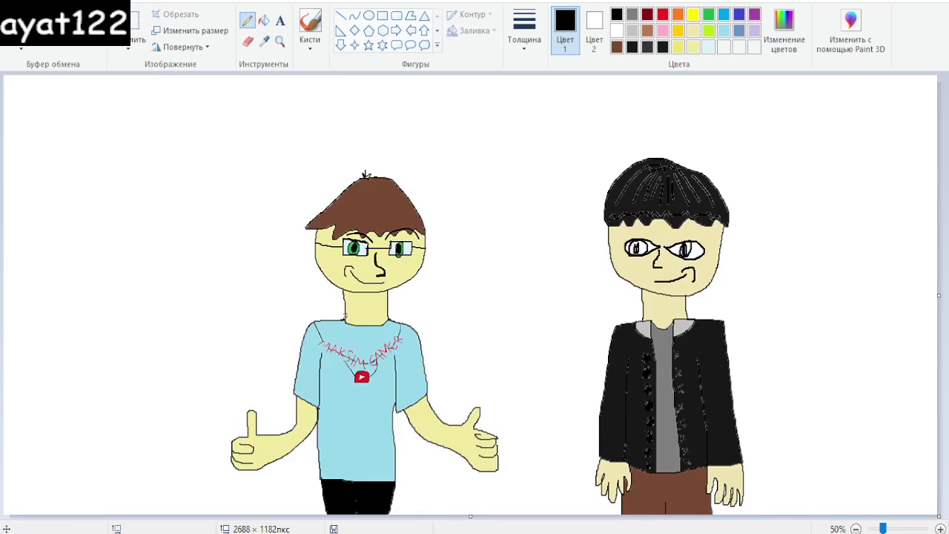
{"action": "left_click", "coordinate": [280, 41]}
{"action": "left_click", "coordinate": [657, 235]}
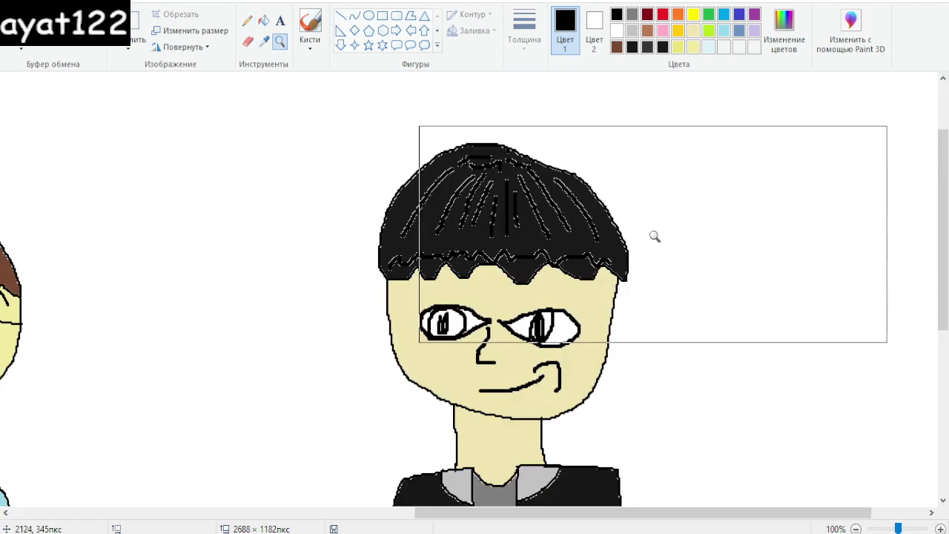
{"action": "left_click", "coordinate": [655, 235]}
{"action": "left_click", "coordinate": [264, 20]}
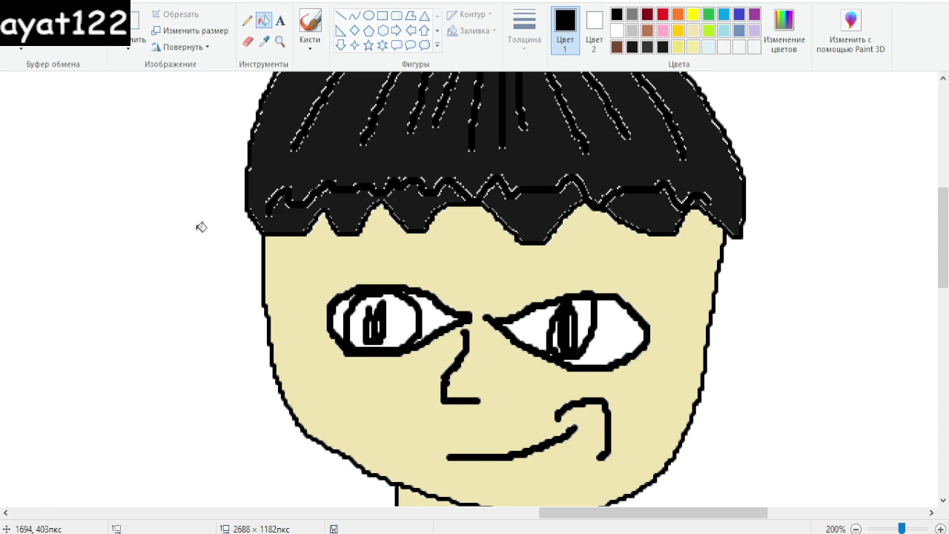
{"action": "left_click", "coordinate": [247, 20]}
{"action": "left_click_drag", "start_coordinate": [302, 268], "coordinate": [481, 269]}
{"action": "left_click_drag", "start_coordinate": [500, 267], "coordinate": [665, 273]}
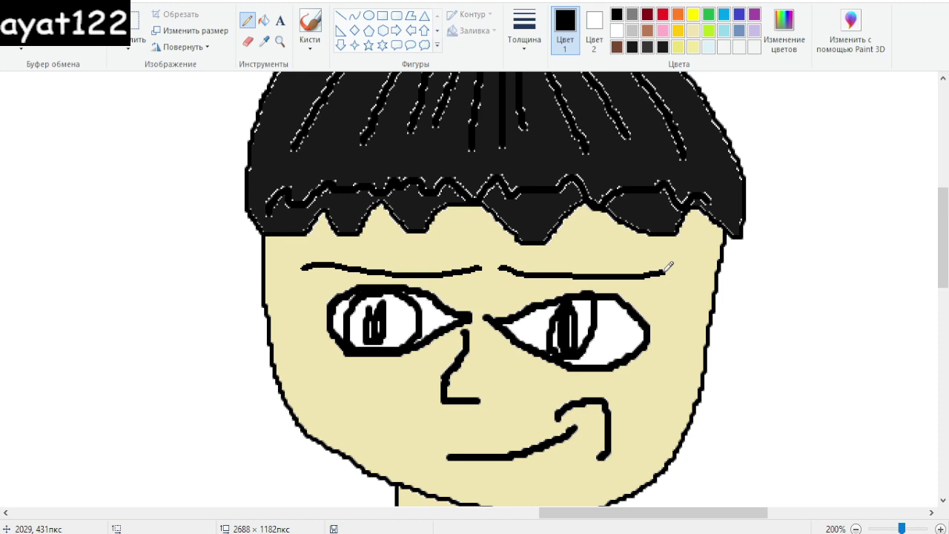
Paint the insides of the jacket figure's pupils solid black with the pencil.
{"action": "left_click", "coordinate": [263, 20]}
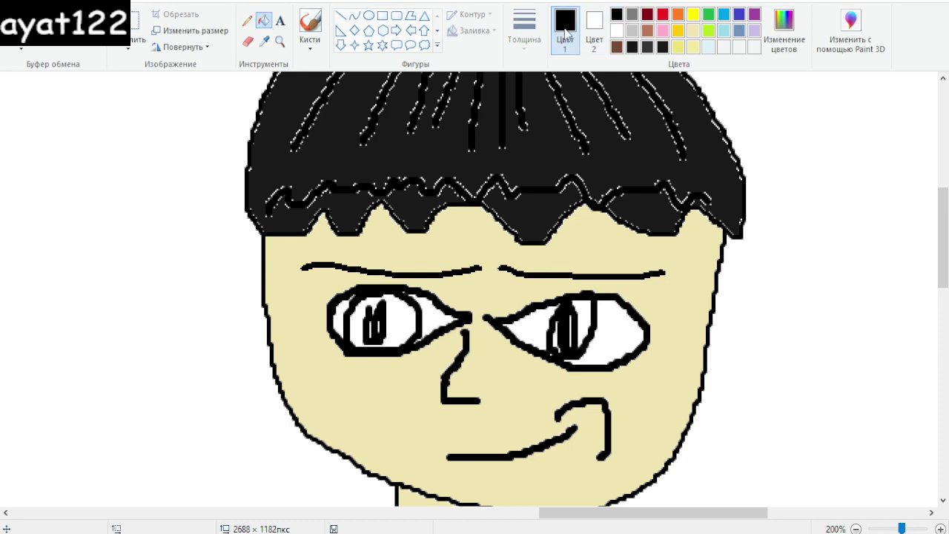
{"action": "left_click", "coordinate": [246, 20]}
{"action": "left_click_drag", "start_coordinate": [382, 311], "coordinate": [369, 324]}
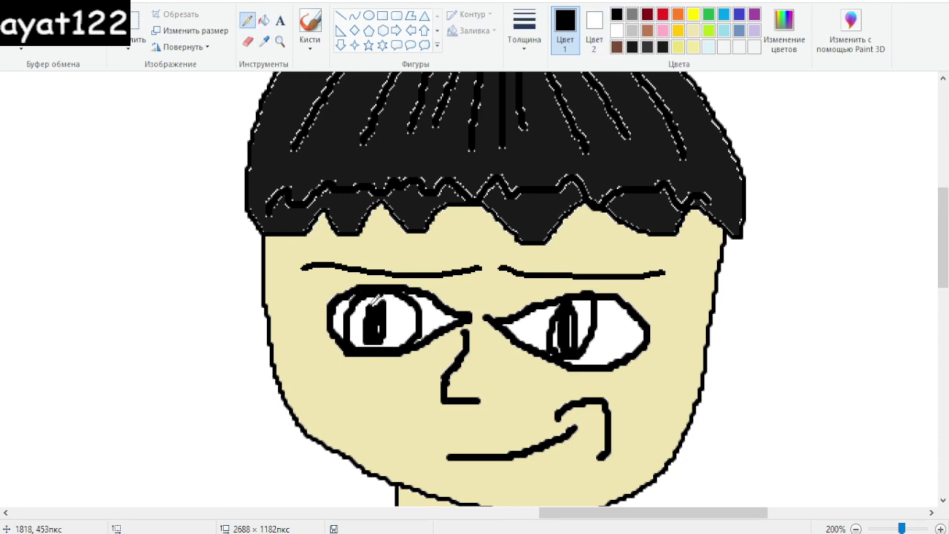
{"action": "mouse_move", "coordinate": [563, 338]}
{"action": "left_mouse_down"}
{"action": "mouse_move", "coordinate": [578, 304]}
{"action": "mouse_move", "coordinate": [585, 342]}
{"action": "mouse_move", "coordinate": [598, 293]}
{"action": "mouse_move", "coordinate": [562, 351]}
{"action": "left_mouse_up"}
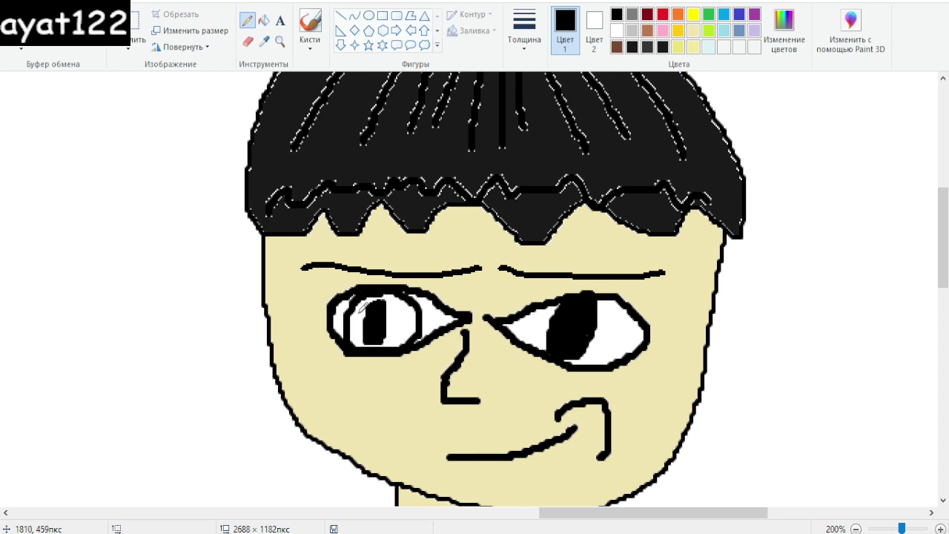
{"action": "mouse_move", "coordinate": [380, 298]}
{"action": "left_mouse_down"}
{"action": "mouse_move", "coordinate": [391, 324]}
{"action": "mouse_move", "coordinate": [369, 299]}
{"action": "mouse_move", "coordinate": [367, 333]}
{"action": "mouse_move", "coordinate": [371, 298]}
{"action": "mouse_move", "coordinate": [392, 302]}
{"action": "mouse_move", "coordinate": [388, 341]}
{"action": "mouse_move", "coordinate": [368, 345]}
{"action": "mouse_move", "coordinate": [424, 320]}
{"action": "mouse_move", "coordinate": [410, 295]}
{"action": "left_mouse_up"}
Sample the white of the jacket figure's eye and paint over the iris outline around the pupil farther from the smile's curl.
{"action": "left_click", "coordinate": [264, 41]}
{"action": "left_click", "coordinate": [445, 320]}
{"action": "left_click_drag", "start_coordinate": [418, 332], "coordinate": [405, 338]}
{"action": "mouse_move", "coordinate": [349, 324]}
{"action": "left_mouse_down"}
{"action": "mouse_move", "coordinate": [356, 295]}
{"action": "mouse_move", "coordinate": [353, 335]}
{"action": "mouse_move", "coordinate": [344, 313]}
{"action": "mouse_move", "coordinate": [359, 296]}
{"action": "mouse_move", "coordinate": [362, 312]}
{"action": "left_mouse_up"}
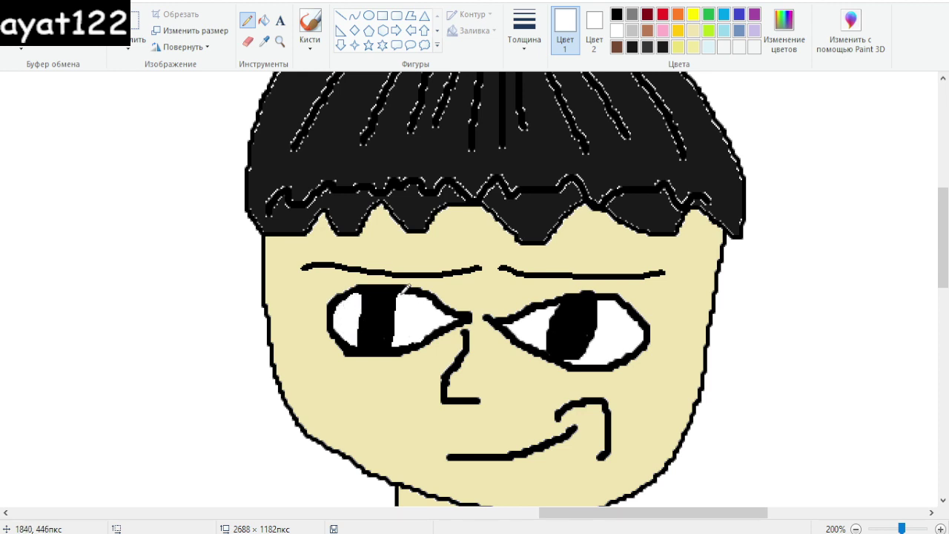
Fill the jacket figure's shirt and both collar pieces with light grey.
{"action": "left_click", "coordinate": [857, 529]}
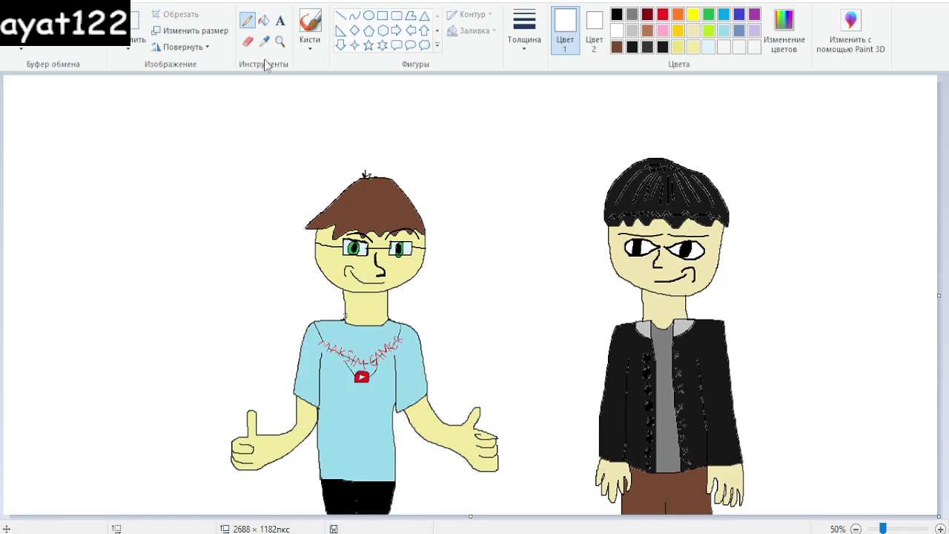
{"action": "left_click", "coordinate": [280, 41]}
{"action": "left_click", "coordinate": [687, 365]}
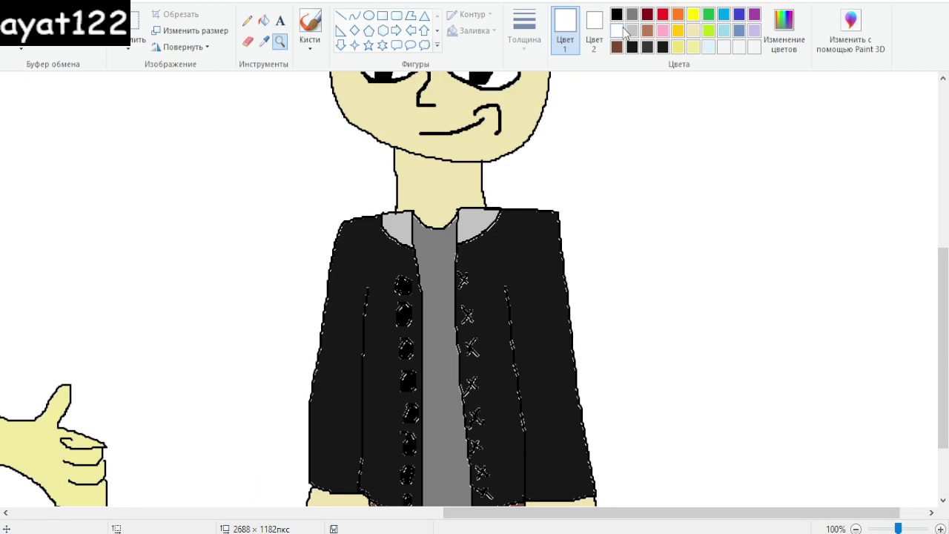
{"action": "left_click", "coordinate": [630, 30]}
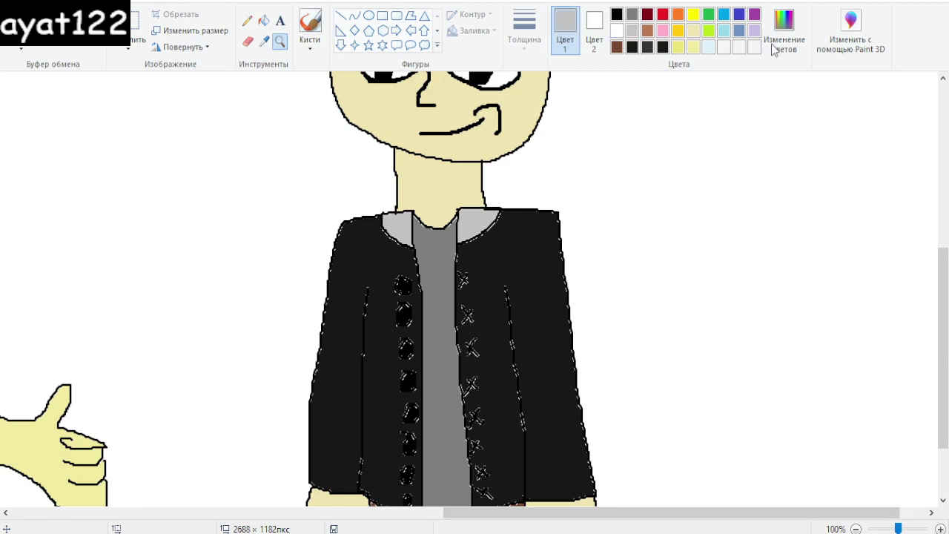
{"action": "left_click", "coordinate": [263, 20]}
{"action": "left_click", "coordinate": [462, 292]}
{"action": "left_click", "coordinate": [404, 221]}
{"action": "left_click", "coordinate": [473, 221]}
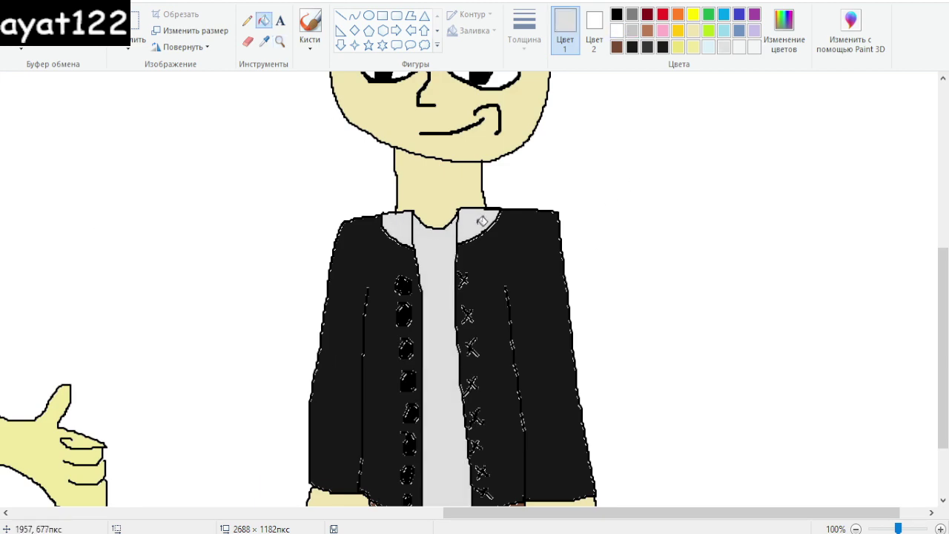
Draw a curved black outline on each side of the jacket figure's neck to extend the collar upward.
{"action": "scroll", "coordinate": [482, 221], "scroll_direction": "up", "scroll_amount": 3}
{"action": "left_click", "coordinate": [279, 41]}
{"action": "left_click", "coordinate": [440, 354]}
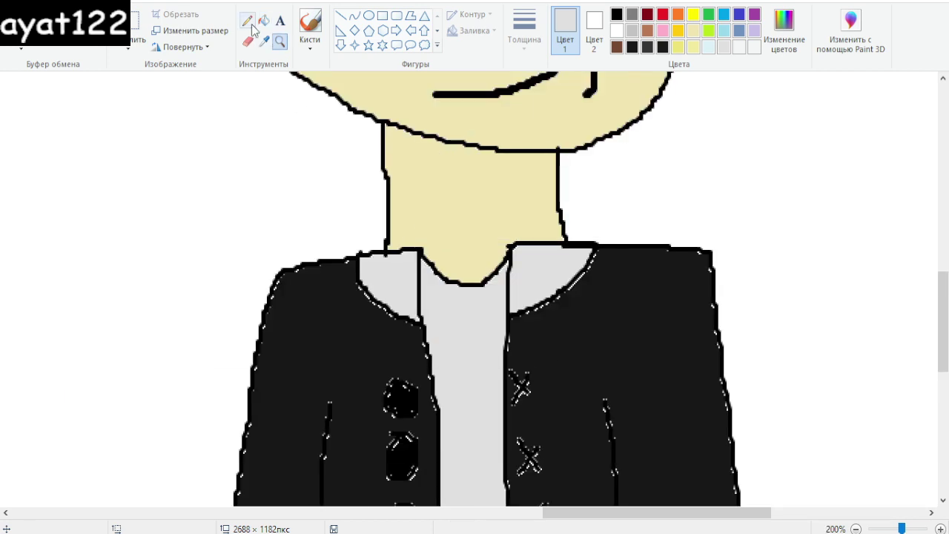
{"action": "left_click", "coordinate": [247, 20]}
{"action": "left_click", "coordinate": [617, 14]}
{"action": "mouse_move", "coordinate": [359, 256]}
{"action": "left_mouse_down"}
{"action": "mouse_move", "coordinate": [365, 230]}
{"action": "mouse_move", "coordinate": [386, 218]}
{"action": "left_mouse_up"}
{"action": "mouse_move", "coordinate": [597, 242]}
{"action": "left_mouse_down"}
{"action": "mouse_move", "coordinate": [588, 218]}
{"action": "mouse_move", "coordinate": [560, 211]}
{"action": "left_mouse_up"}
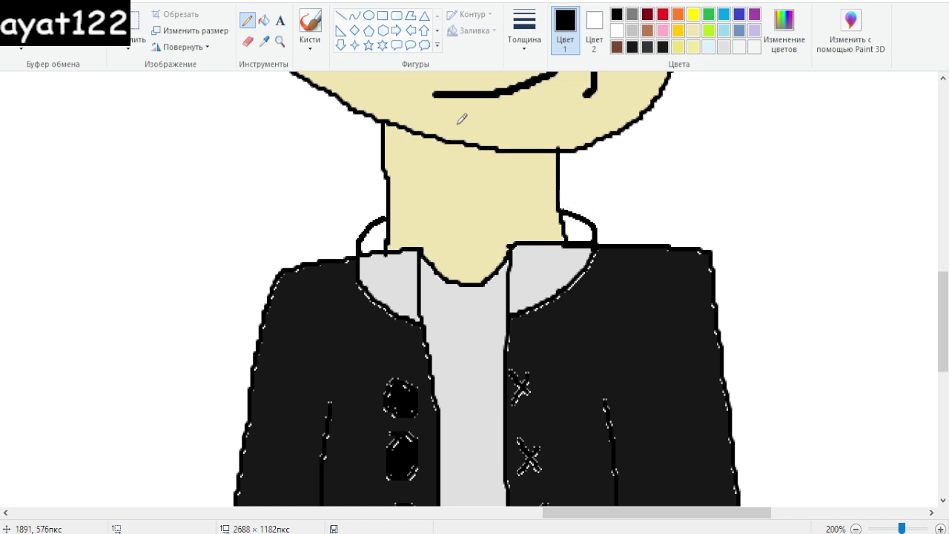
Fill the two raised collar pieces beside the jacket figure's neck with light grey.
{"action": "left_click", "coordinate": [264, 20]}
{"action": "left_click", "coordinate": [632, 31]}
{"action": "left_click", "coordinate": [371, 230]}
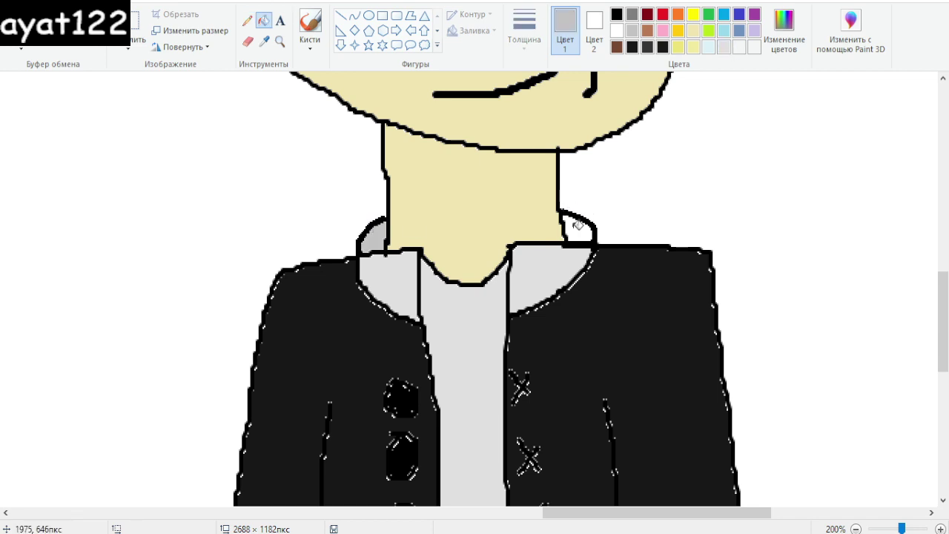
{"action": "left_click", "coordinate": [576, 229]}
Handwrite the first word of the T-shirt's lettering in large black capitals above the T-shirt figure's head.
{"action": "left_click", "coordinate": [856, 529]}
{"action": "left_click", "coordinate": [857, 528]}
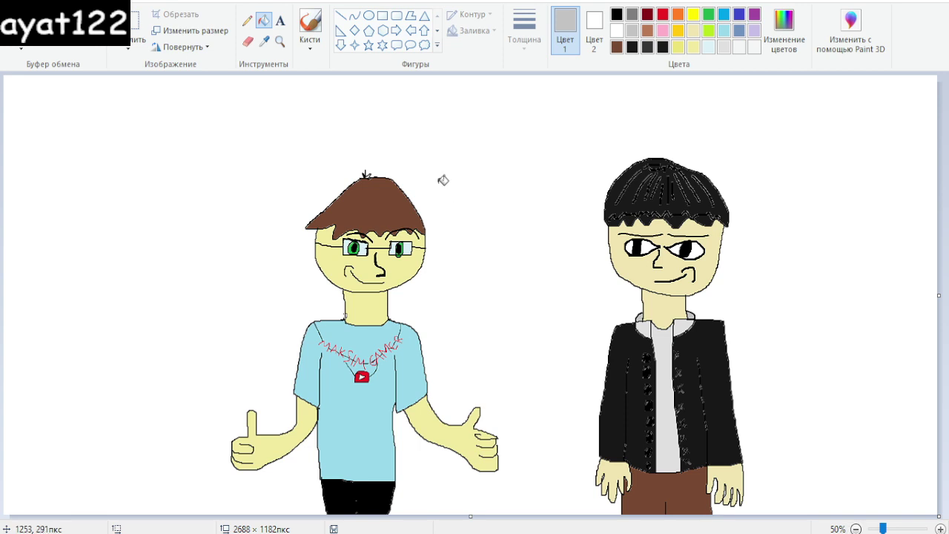
{"action": "left_click", "coordinate": [247, 20]}
{"action": "left_click", "coordinate": [617, 16]}
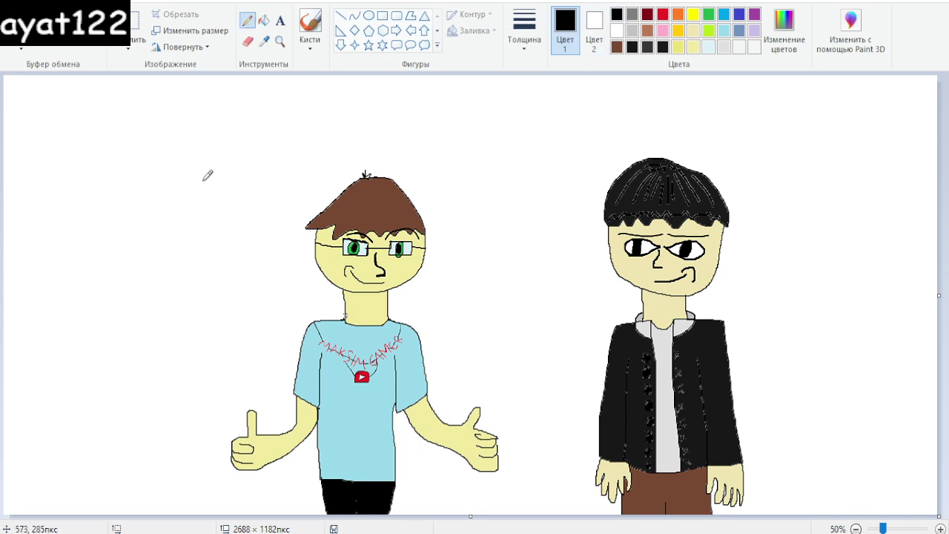
{"action": "mouse_move", "coordinate": [229, 157]}
{"action": "left_mouse_down"}
{"action": "mouse_move", "coordinate": [234, 98]}
{"action": "mouse_move", "coordinate": [247, 126]}
{"action": "mouse_move", "coordinate": [266, 101]}
{"action": "mouse_move", "coordinate": [271, 157]}
{"action": "left_mouse_up"}
{"action": "mouse_move", "coordinate": [285, 158]}
{"action": "left_mouse_down"}
{"action": "mouse_move", "coordinate": [305, 94]}
{"action": "mouse_move", "coordinate": [330, 146]}
{"action": "left_mouse_up"}
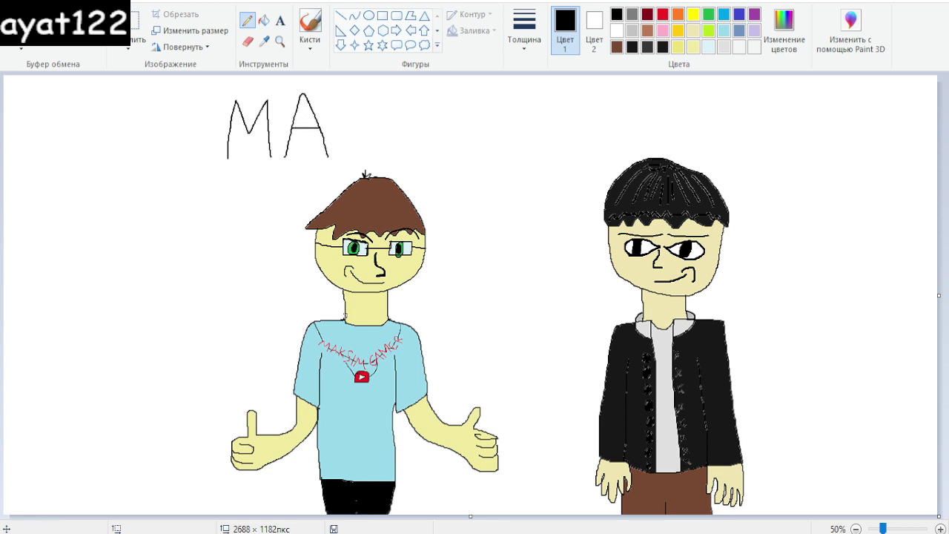
{"action": "left_click_drag", "start_coordinate": [339, 95], "coordinate": [341, 157]}
{"action": "mouse_move", "coordinate": [341, 126]}
{"action": "left_mouse_down"}
{"action": "mouse_move", "coordinate": [354, 146]}
{"action": "mouse_move", "coordinate": [345, 125]}
{"action": "mouse_move", "coordinate": [361, 98]}
{"action": "left_mouse_up"}
{"action": "mouse_move", "coordinate": [388, 158]}
{"action": "left_mouse_down"}
{"action": "mouse_move", "coordinate": [389, 104]}
{"action": "mouse_move", "coordinate": [364, 108]}
{"action": "mouse_move", "coordinate": [377, 152]}
{"action": "mouse_move", "coordinate": [370, 159]}
{"action": "mouse_move", "coordinate": [407, 109]}
{"action": "mouse_move", "coordinate": [413, 126]}
{"action": "mouse_move", "coordinate": [437, 113]}
{"action": "mouse_move", "coordinate": [436, 147]}
{"action": "left_mouse_up"}
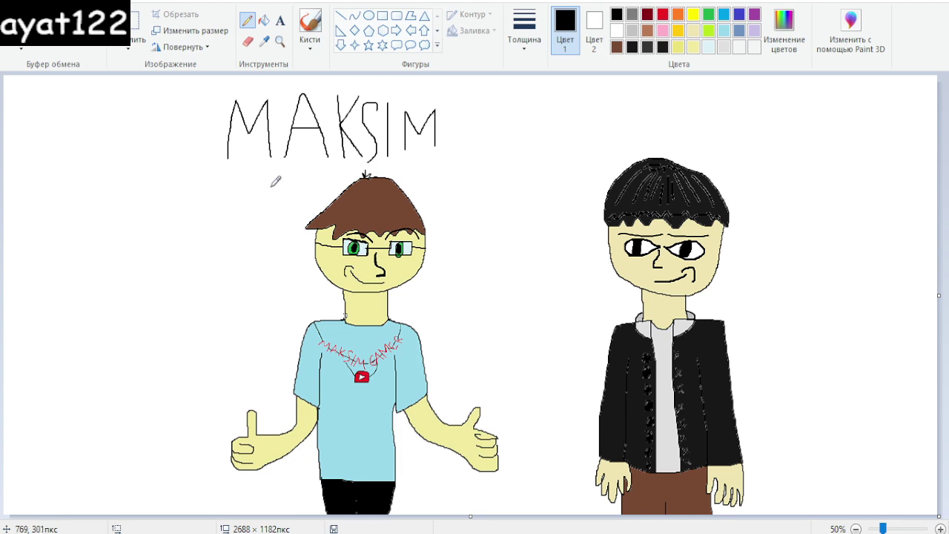
Handwrite GAMER in black capitals around the T-shirt figure's head, with GA on one side and MER on the other.
{"action": "mouse_move", "coordinate": [239, 181]}
{"action": "left_mouse_down"}
{"action": "mouse_move", "coordinate": [215, 207]}
{"action": "mouse_move", "coordinate": [226, 234]}
{"action": "mouse_move", "coordinate": [269, 213]}
{"action": "mouse_move", "coordinate": [282, 184]}
{"action": "mouse_move", "coordinate": [289, 228]}
{"action": "left_mouse_up"}
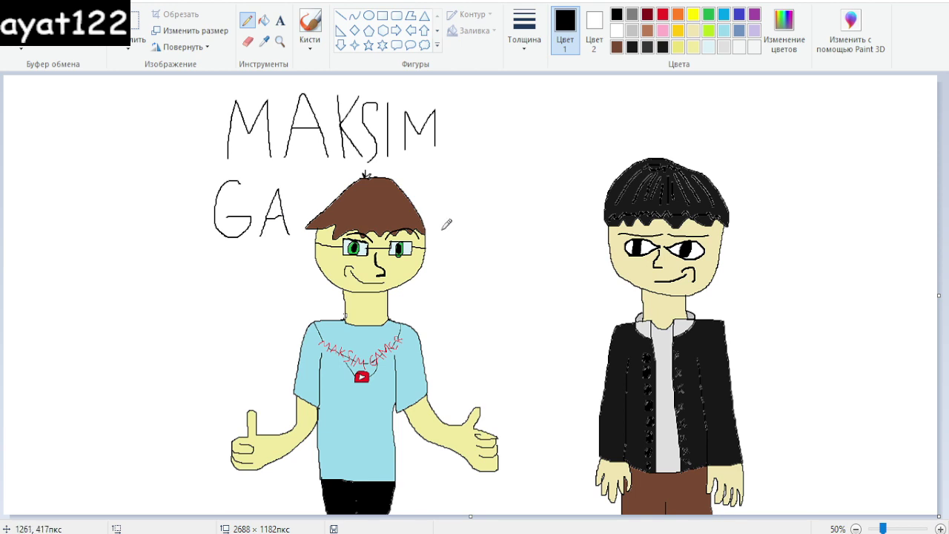
{"action": "mouse_move", "coordinate": [433, 235]}
{"action": "left_mouse_down"}
{"action": "mouse_move", "coordinate": [434, 180]}
{"action": "mouse_move", "coordinate": [468, 221]}
{"action": "left_mouse_up"}
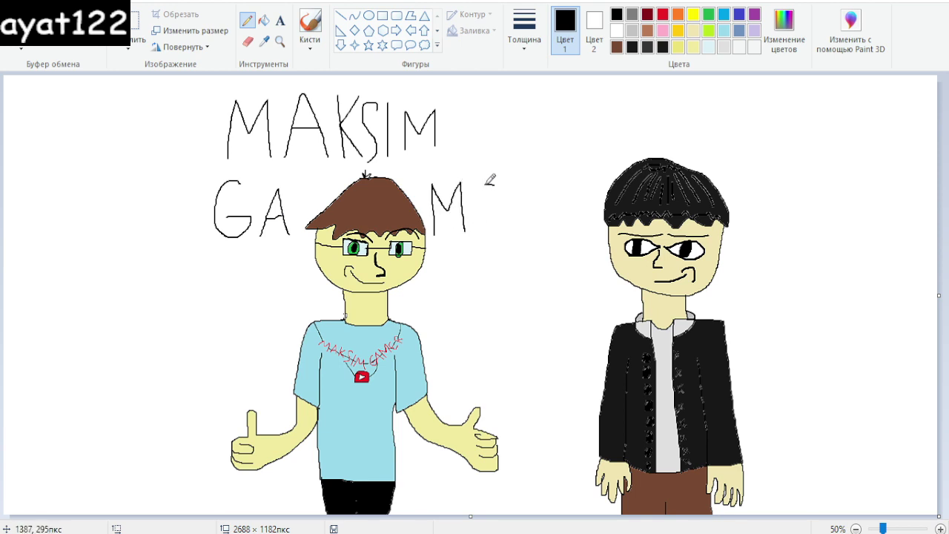
{"action": "mouse_move", "coordinate": [486, 181]}
{"action": "left_mouse_down"}
{"action": "mouse_move", "coordinate": [478, 216]}
{"action": "mouse_move", "coordinate": [490, 231]}
{"action": "mouse_move", "coordinate": [480, 211]}
{"action": "mouse_move", "coordinate": [488, 208]}
{"action": "mouse_move", "coordinate": [522, 234]}
{"action": "mouse_move", "coordinate": [516, 210]}
{"action": "mouse_move", "coordinate": [528, 184]}
{"action": "mouse_move", "coordinate": [517, 180]}
{"action": "mouse_move", "coordinate": [508, 243]}
{"action": "left_mouse_up"}
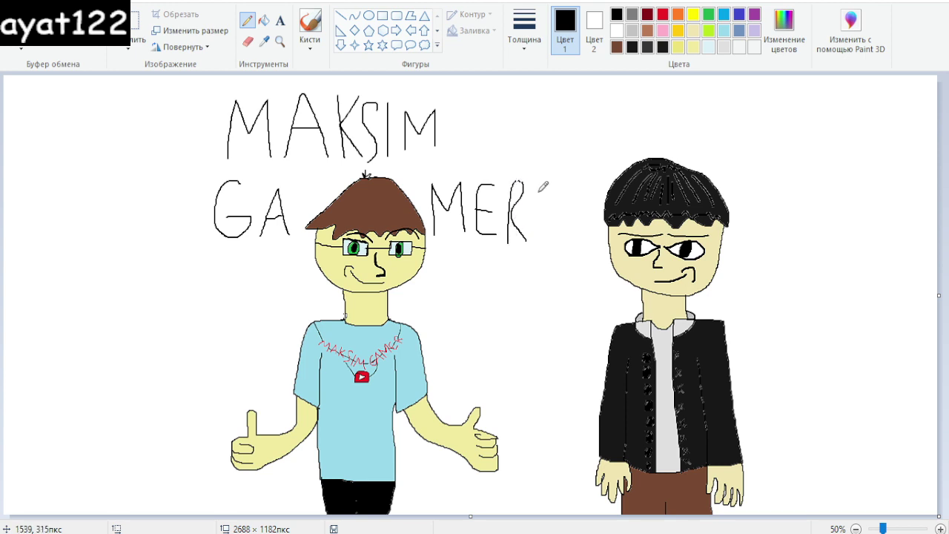
Handwrite the jacket figure's nickname in black capitals above his head, followed by 122 beside his hair.
{"action": "mouse_move", "coordinate": [602, 151]}
{"action": "left_mouse_down"}
{"action": "mouse_move", "coordinate": [626, 95]}
{"action": "mouse_move", "coordinate": [636, 139]}
{"action": "mouse_move", "coordinate": [615, 127]}
{"action": "mouse_move", "coordinate": [639, 121]}
{"action": "mouse_move", "coordinate": [663, 134]}
{"action": "mouse_move", "coordinate": [662, 89]}
{"action": "left_mouse_up"}
{"action": "mouse_move", "coordinate": [684, 147]}
{"action": "left_mouse_down"}
{"action": "mouse_move", "coordinate": [706, 107]}
{"action": "mouse_move", "coordinate": [715, 142]}
{"action": "mouse_move", "coordinate": [684, 125]}
{"action": "left_mouse_up"}
{"action": "mouse_move", "coordinate": [733, 95]}
{"action": "left_mouse_down"}
{"action": "mouse_move", "coordinate": [733, 134]}
{"action": "mouse_move", "coordinate": [732, 104]}
{"action": "mouse_move", "coordinate": [719, 97]}
{"action": "mouse_move", "coordinate": [757, 95]}
{"action": "left_mouse_up"}
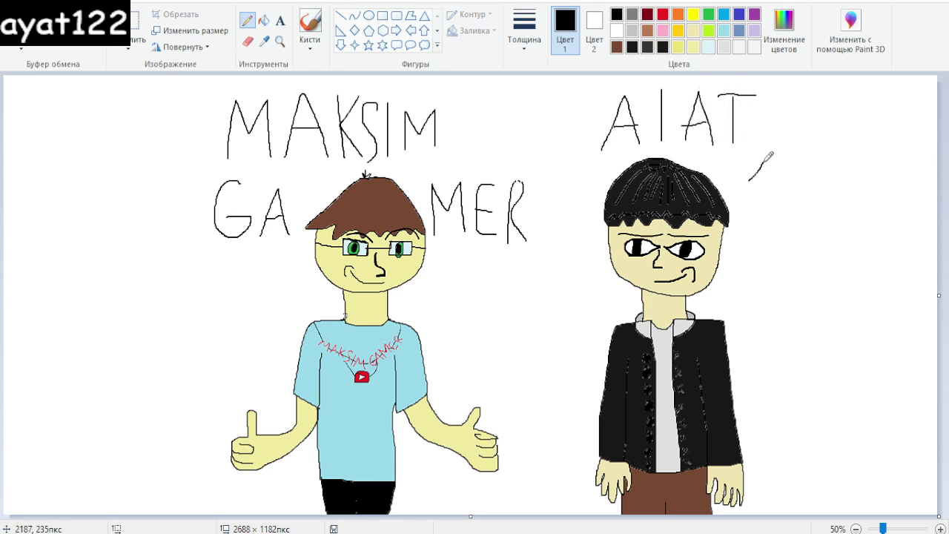
{"action": "left_click_drag", "start_coordinate": [765, 160], "coordinate": [764, 203]}
{"action": "mouse_move", "coordinate": [784, 172]}
{"action": "left_mouse_down"}
{"action": "mouse_move", "coordinate": [794, 158]}
{"action": "mouse_move", "coordinate": [807, 199]}
{"action": "mouse_move", "coordinate": [826, 163]}
{"action": "mouse_move", "coordinate": [822, 199]}
{"action": "mouse_move", "coordinate": [843, 200]}
{"action": "left_mouse_up"}
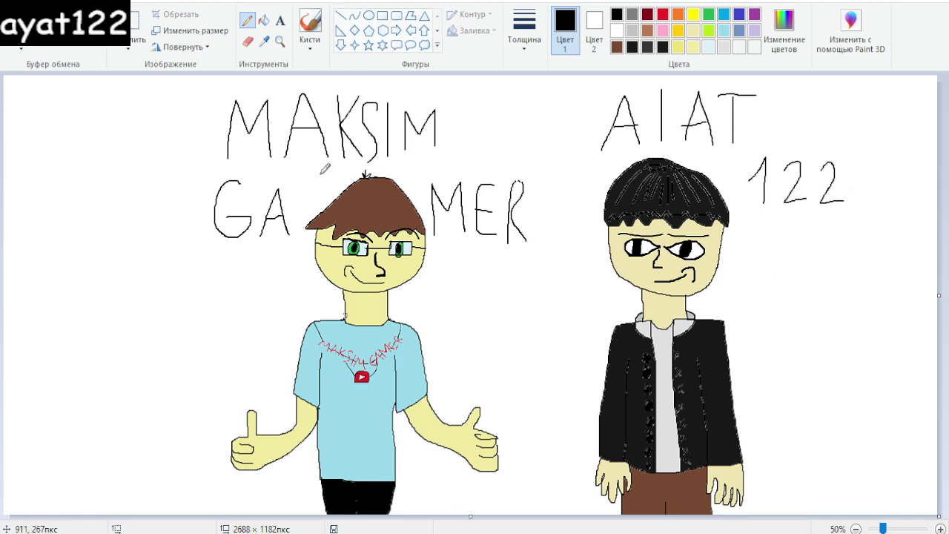